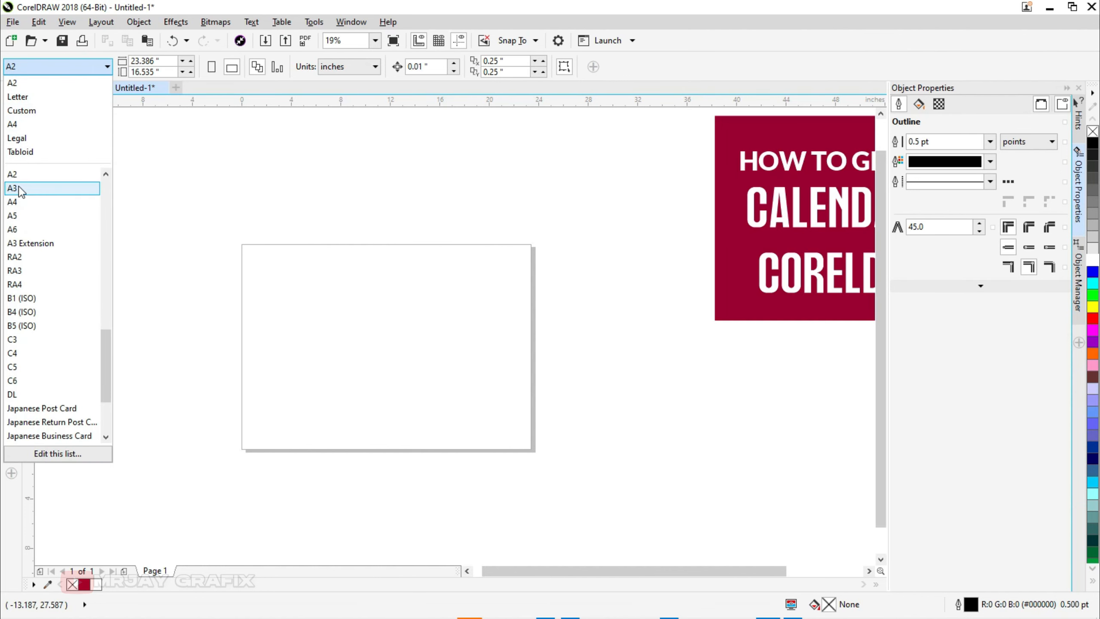
Step: Set the page size to A3 in landscape orientation
click(19, 189)
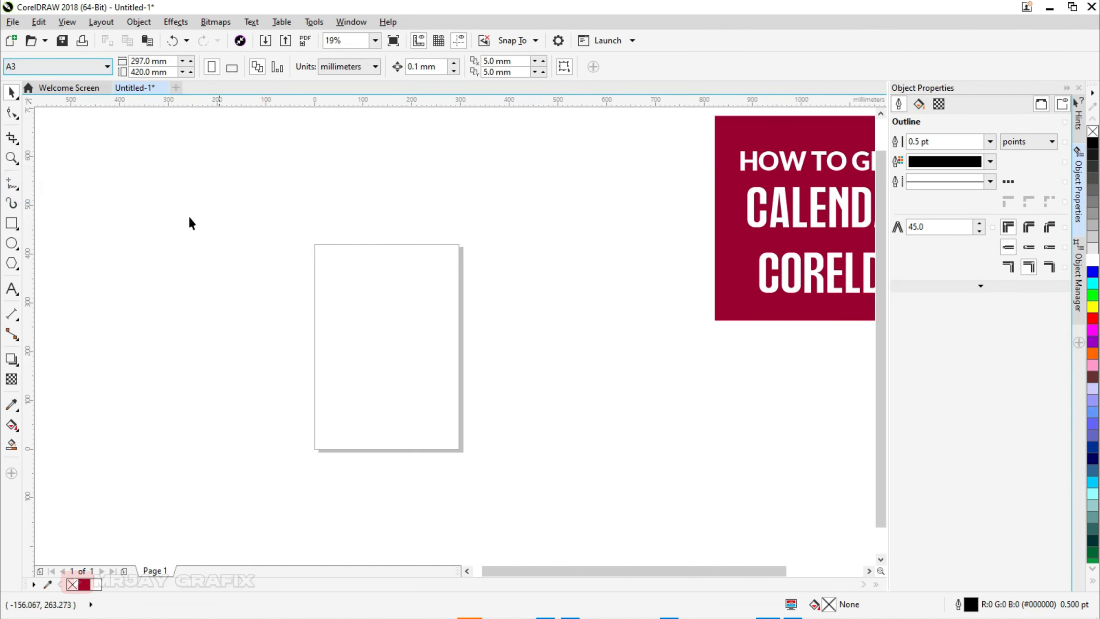
click(232, 67)
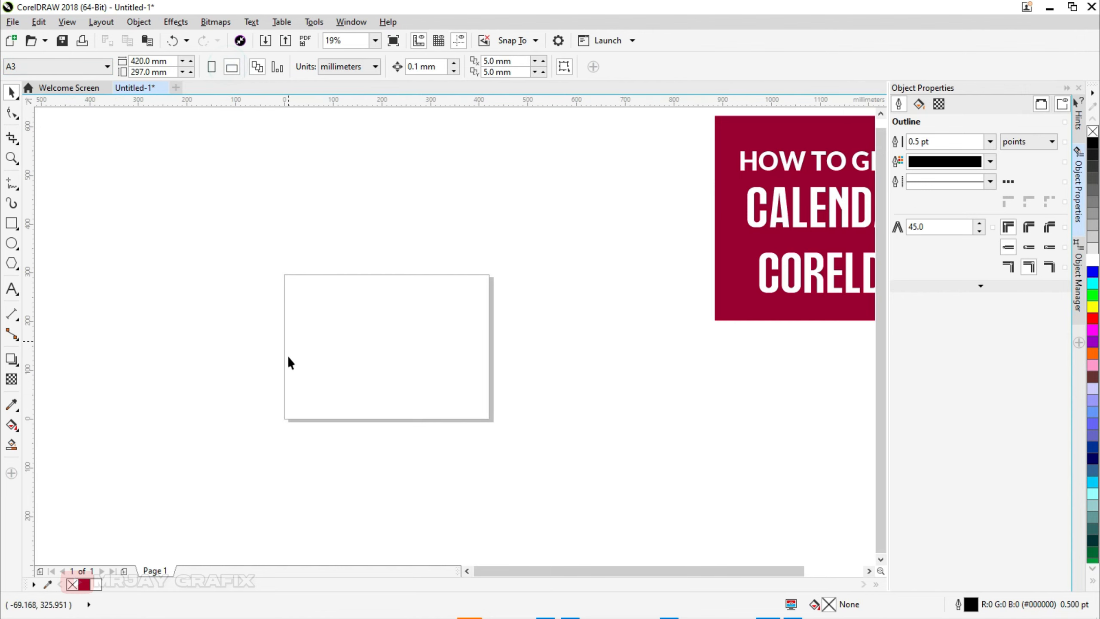
Step: Open Run Macro and run Wizard.CreateCalendar from the CalendarWizard project
scroll(281, 438, up, 2)
scroll(282, 435, down, 2)
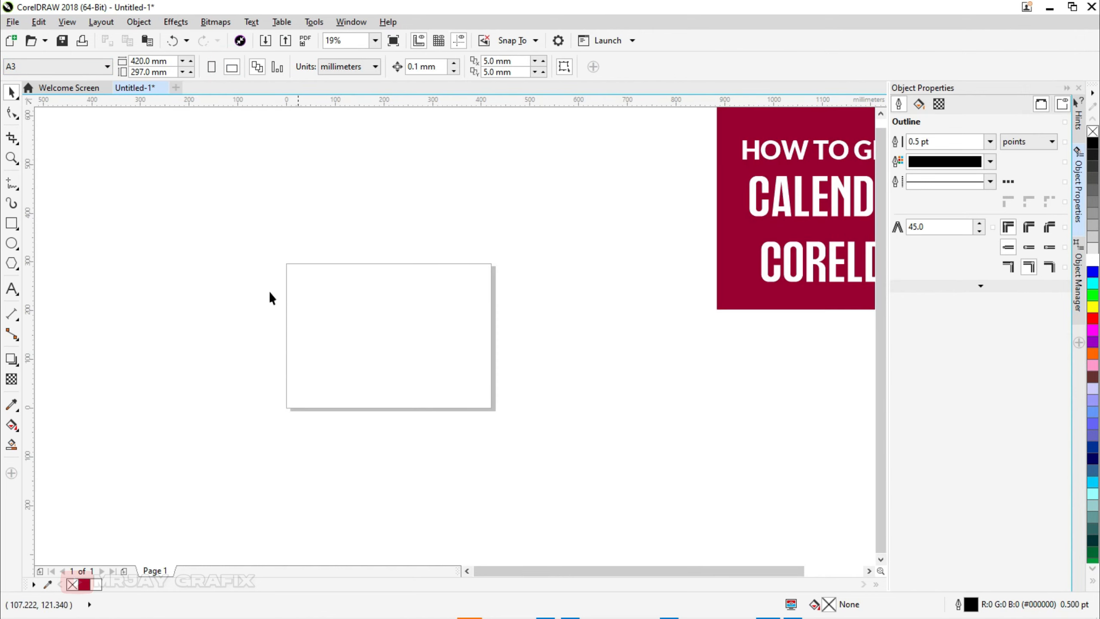
key(z)
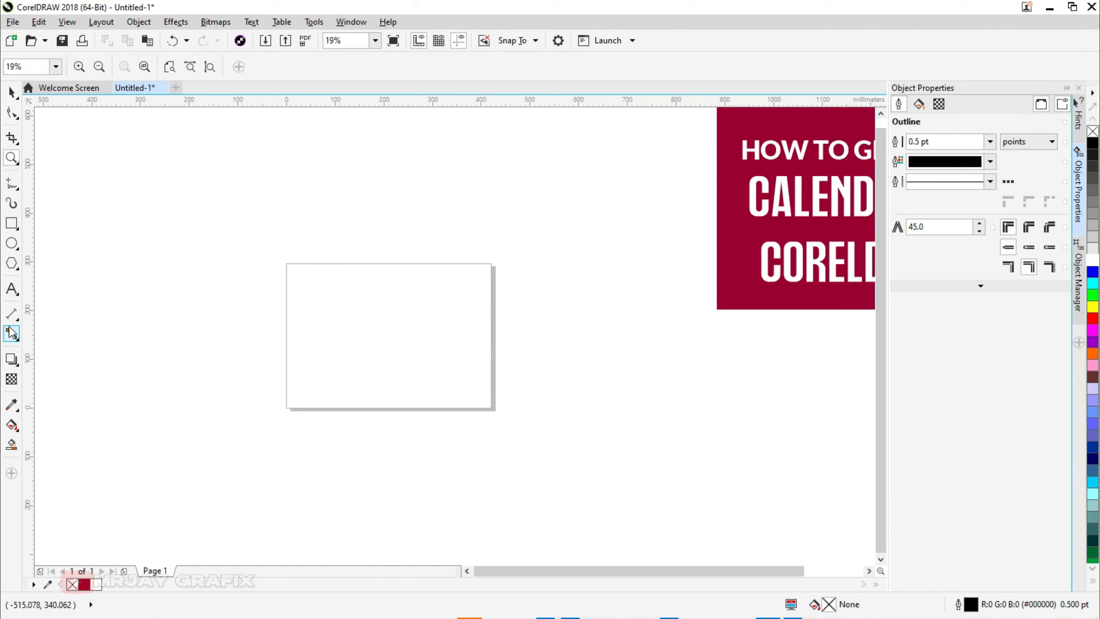
drag(277, 253, 512, 428)
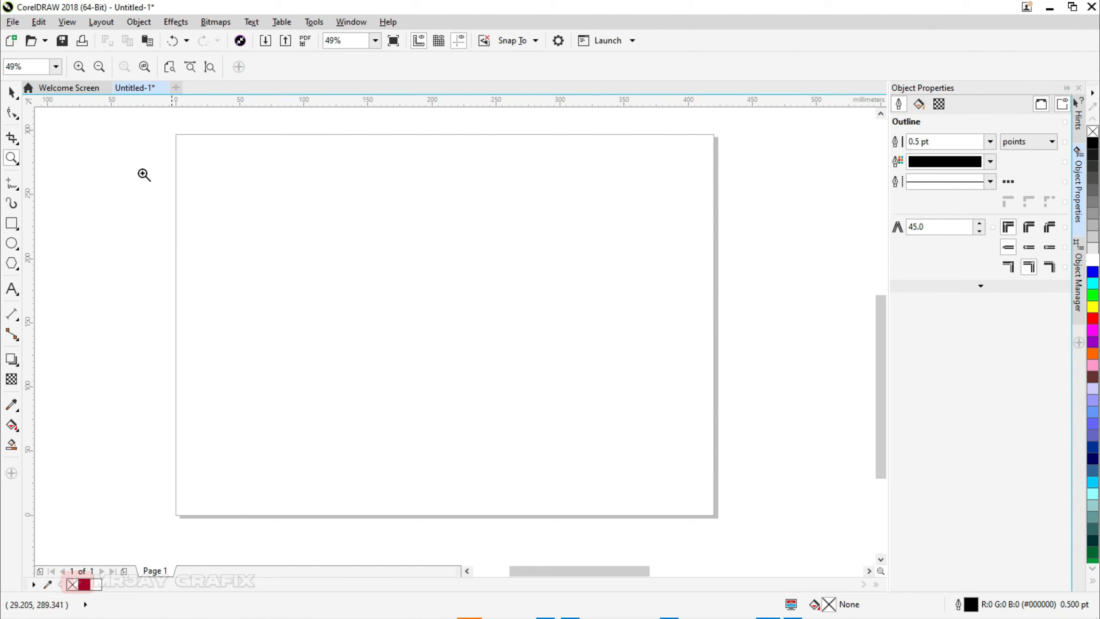
click(12, 92)
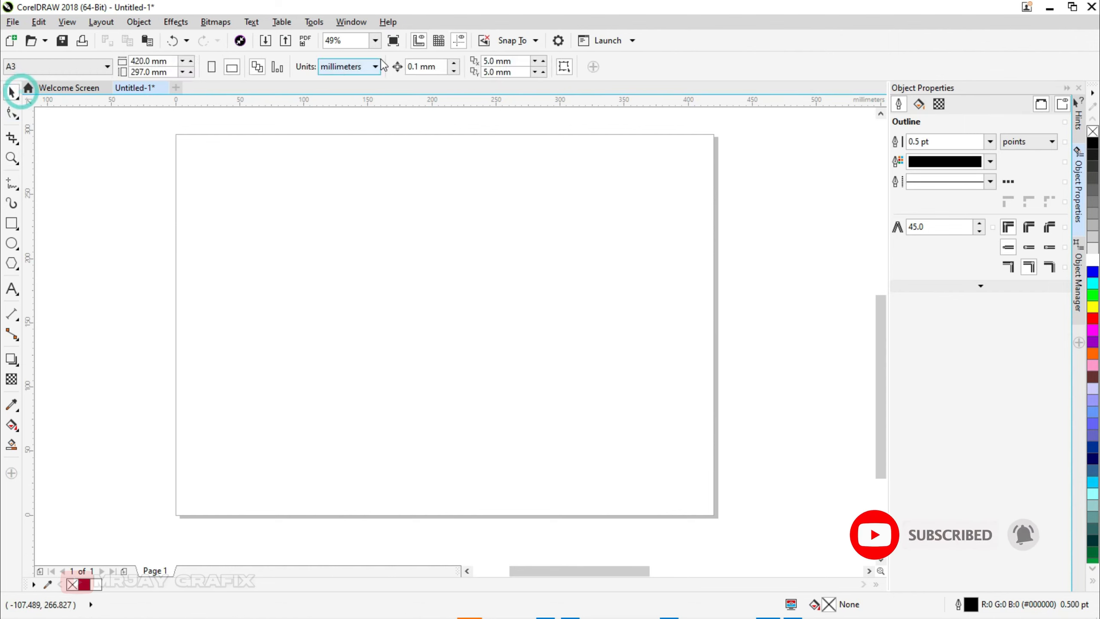
click(313, 23)
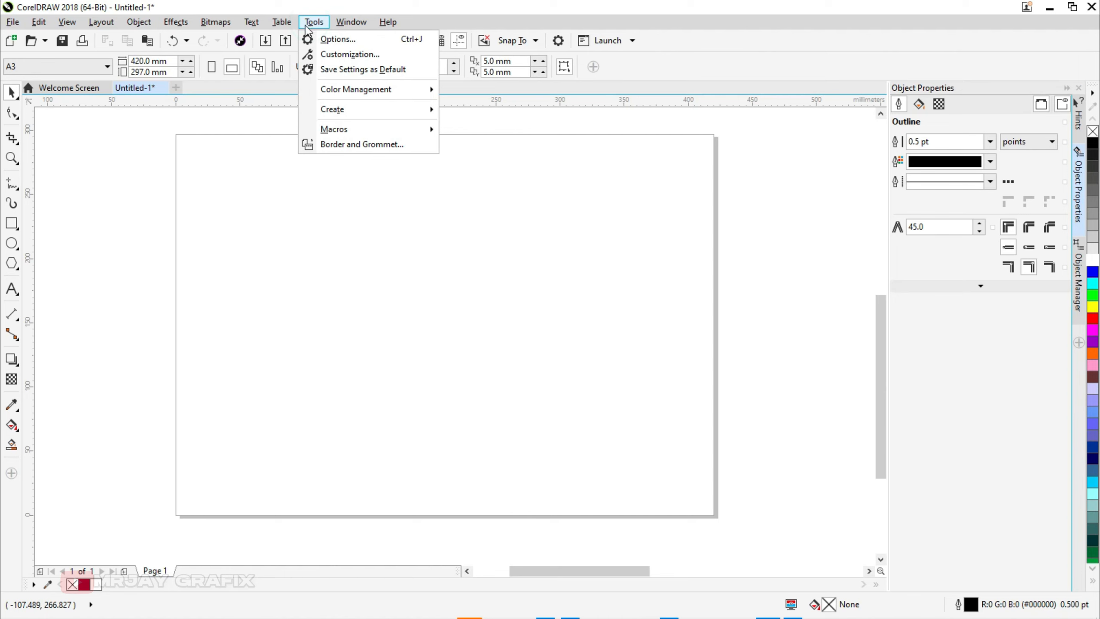
mouse_move(381, 131)
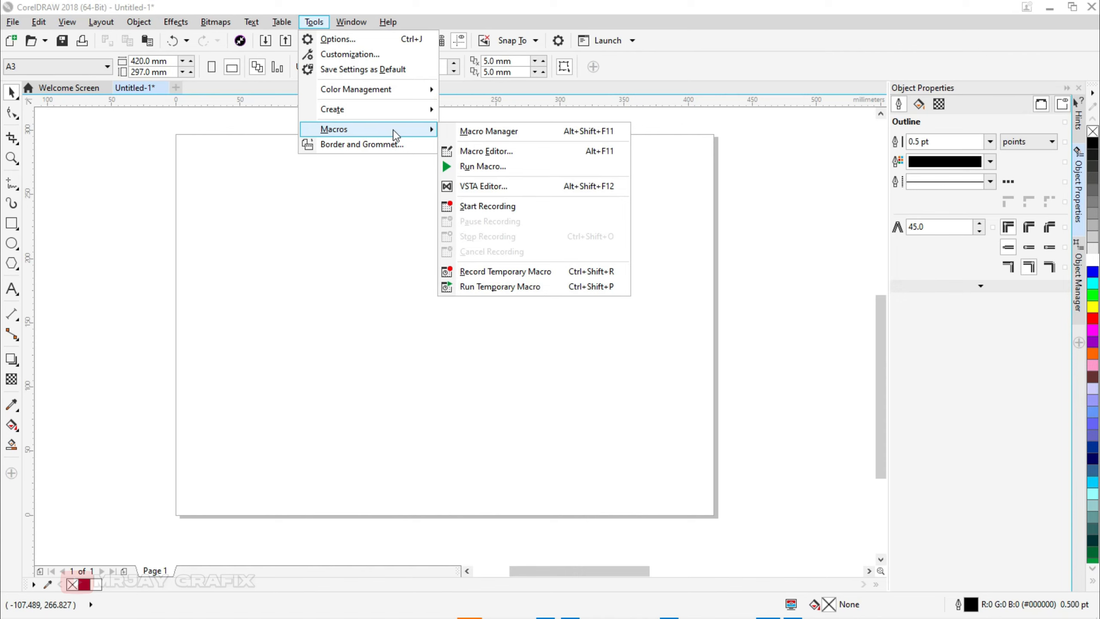
click(481, 173)
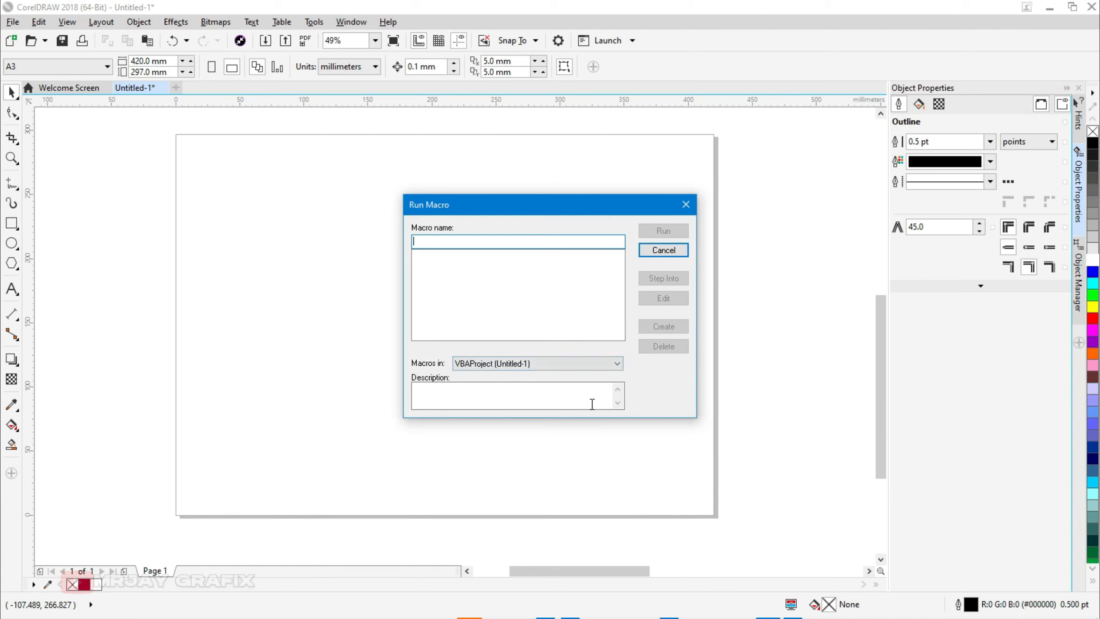
click(617, 363)
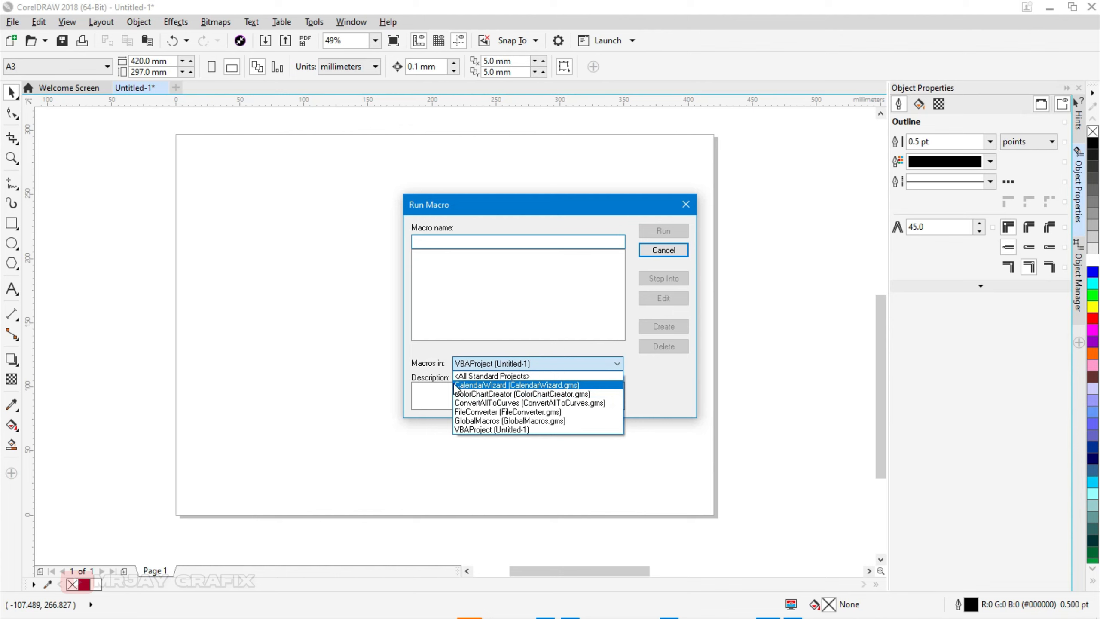
click(535, 386)
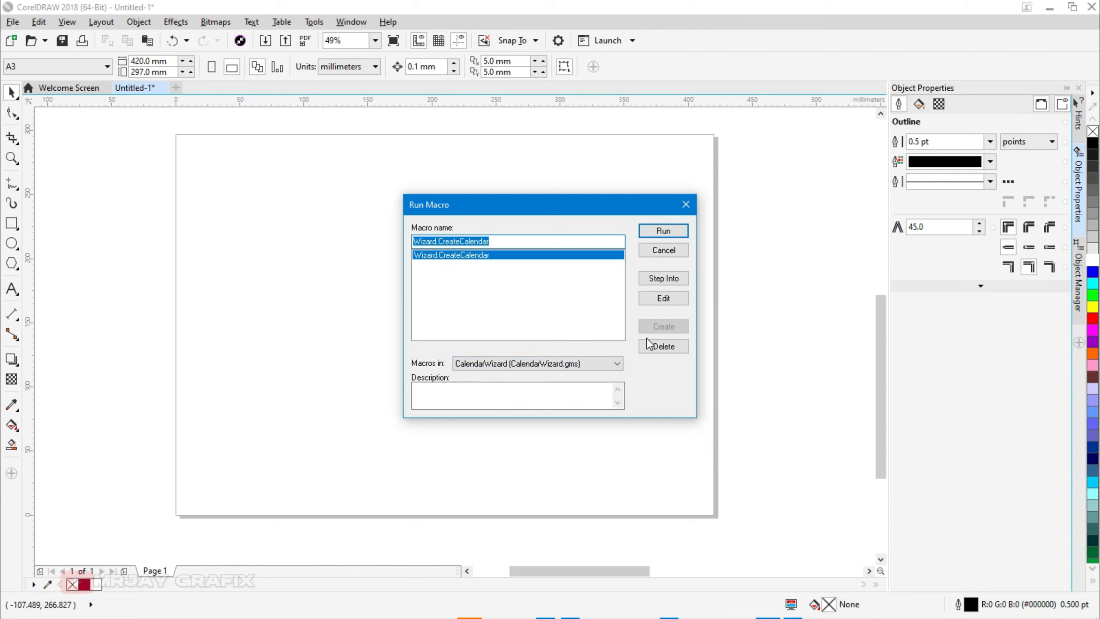
click(654, 231)
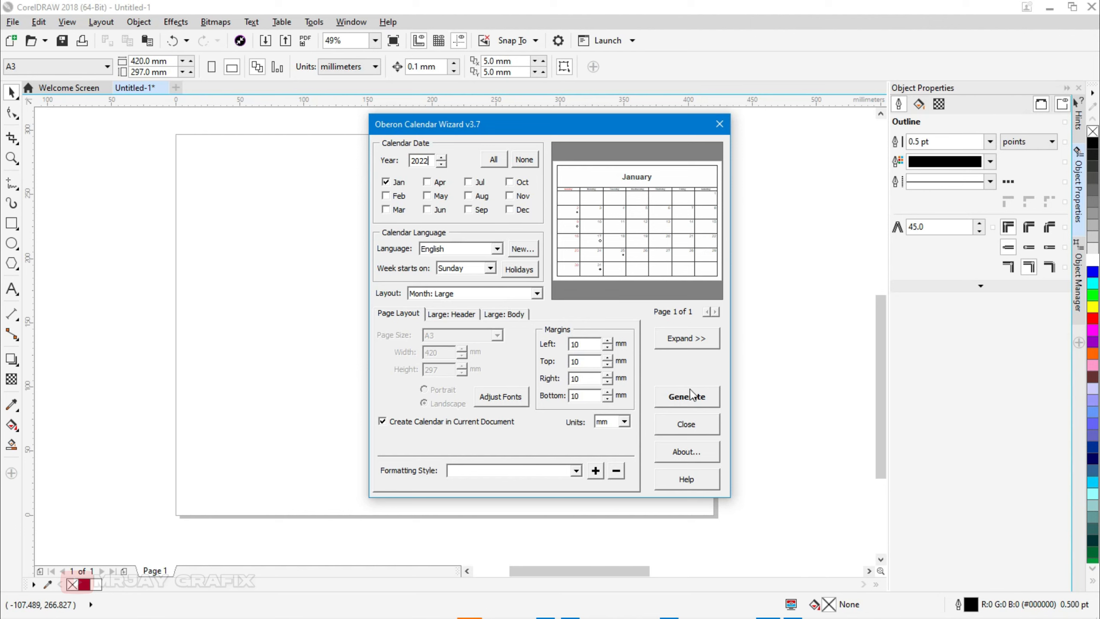
Step: Generate the default single-month January calendar and close the calendar wizard
click(676, 396)
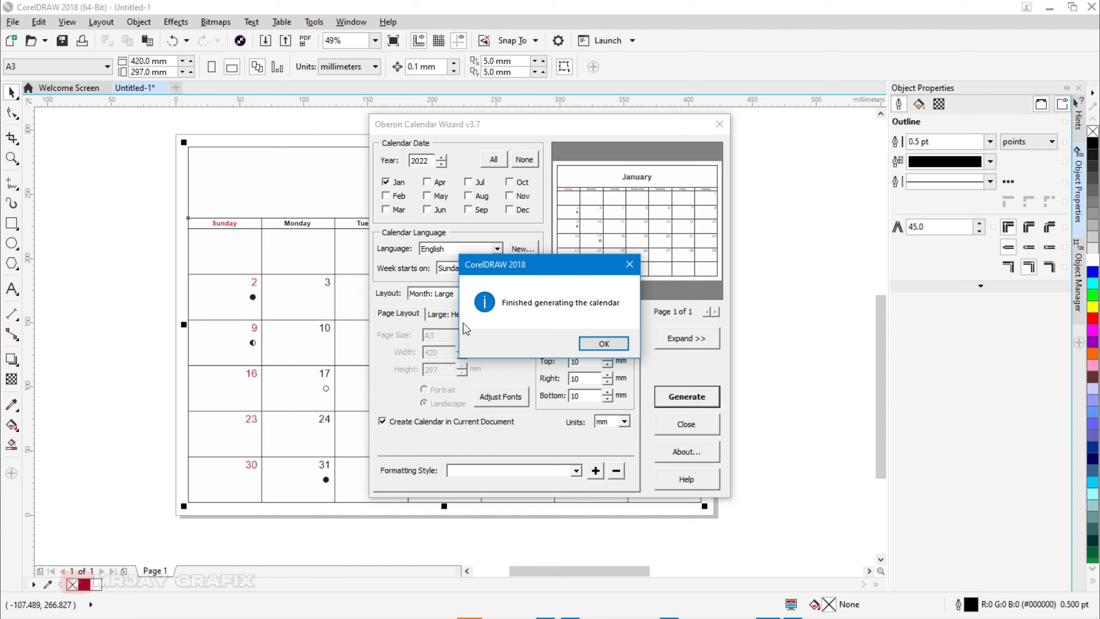
click(600, 344)
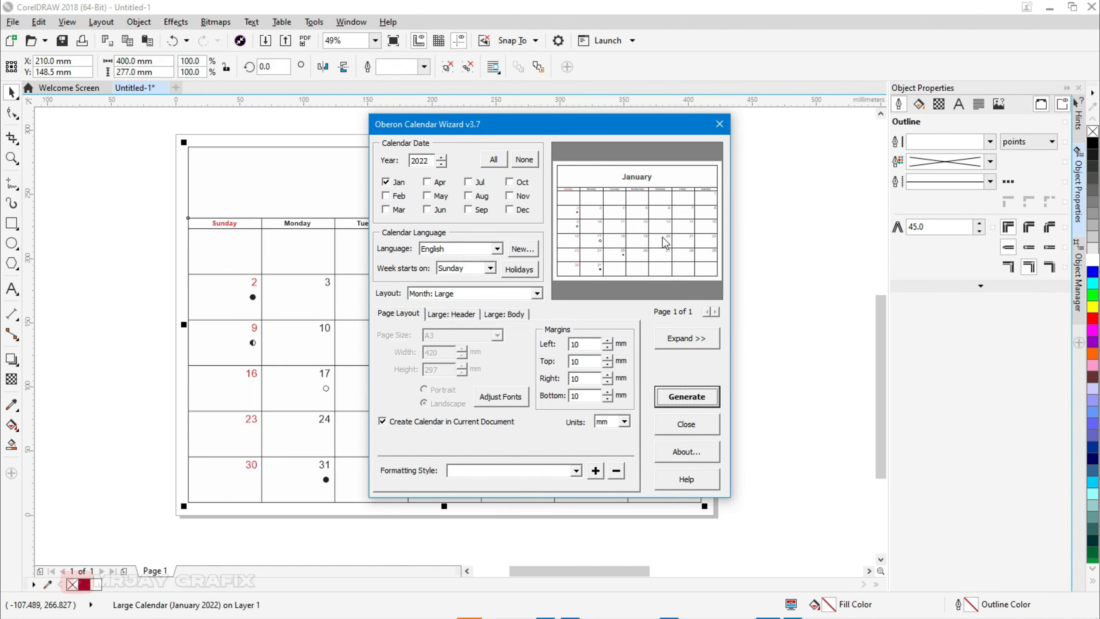
click(719, 123)
Step: Undo the generated calendar
click(79, 385)
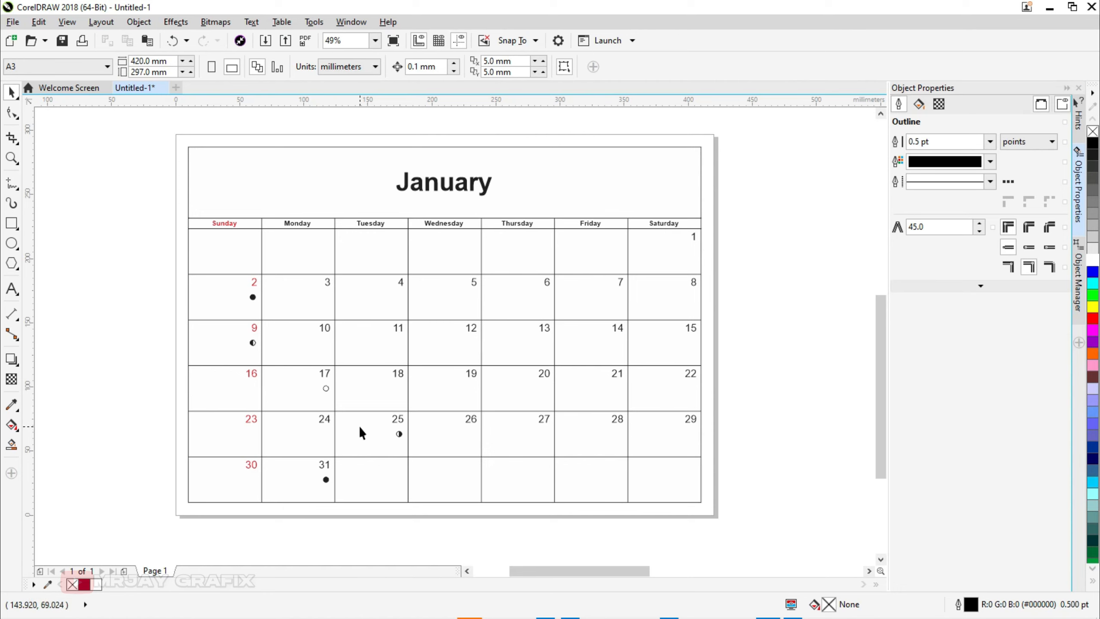
key(ctrl+z)
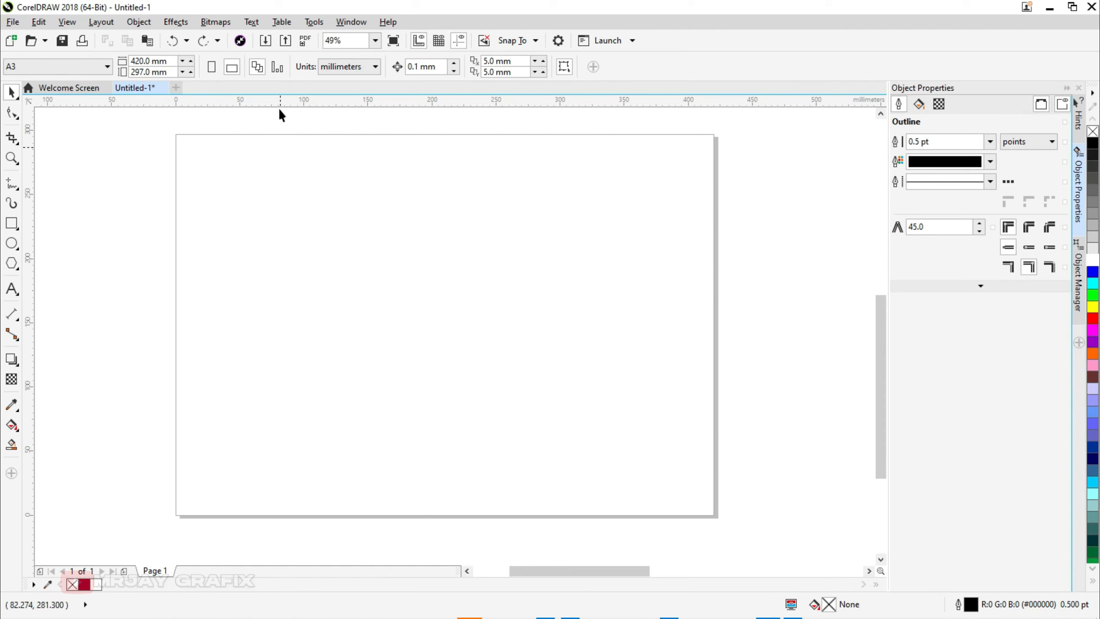
Step: Run the Wizard.CreateCalendar macro from the CalendarWizard project again to reopen the calendar wizard
click(313, 21)
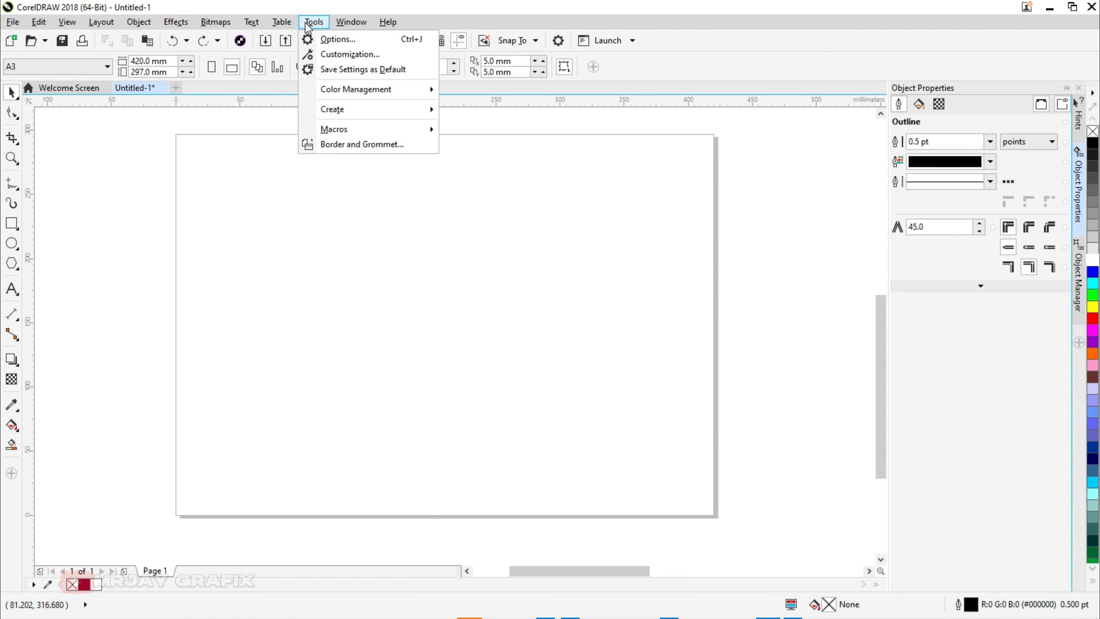
click(373, 134)
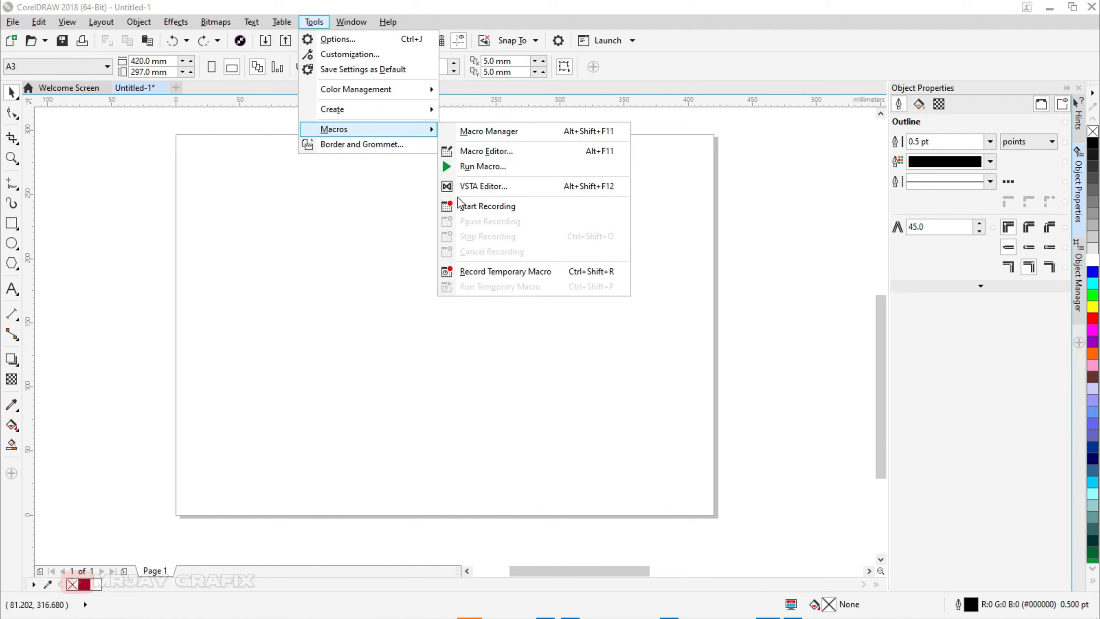
click(425, 128)
click(488, 167)
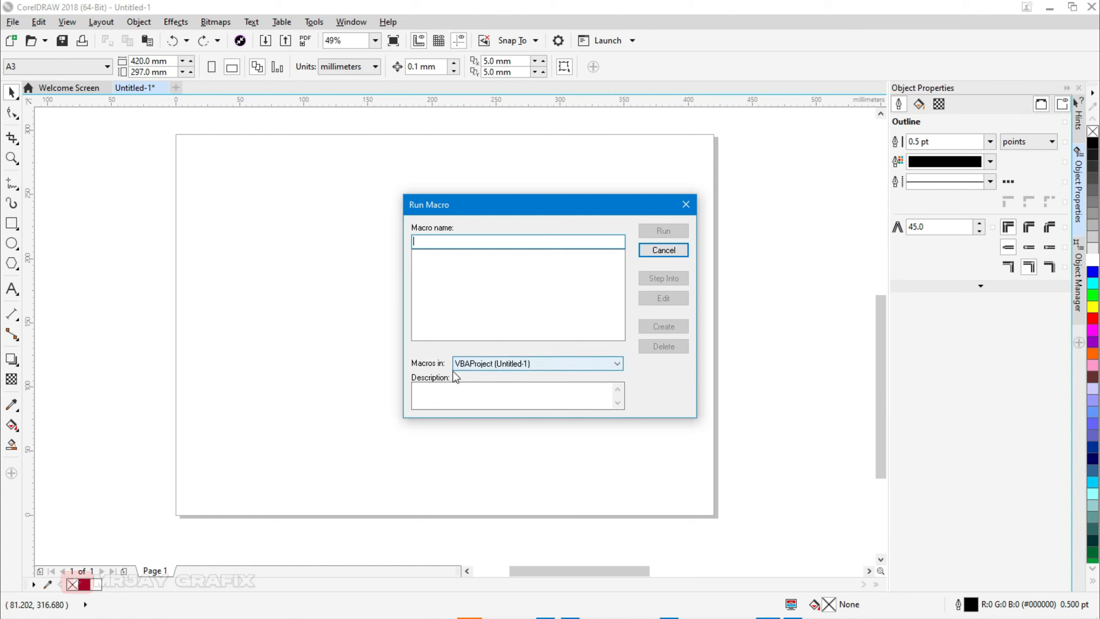
click(552, 367)
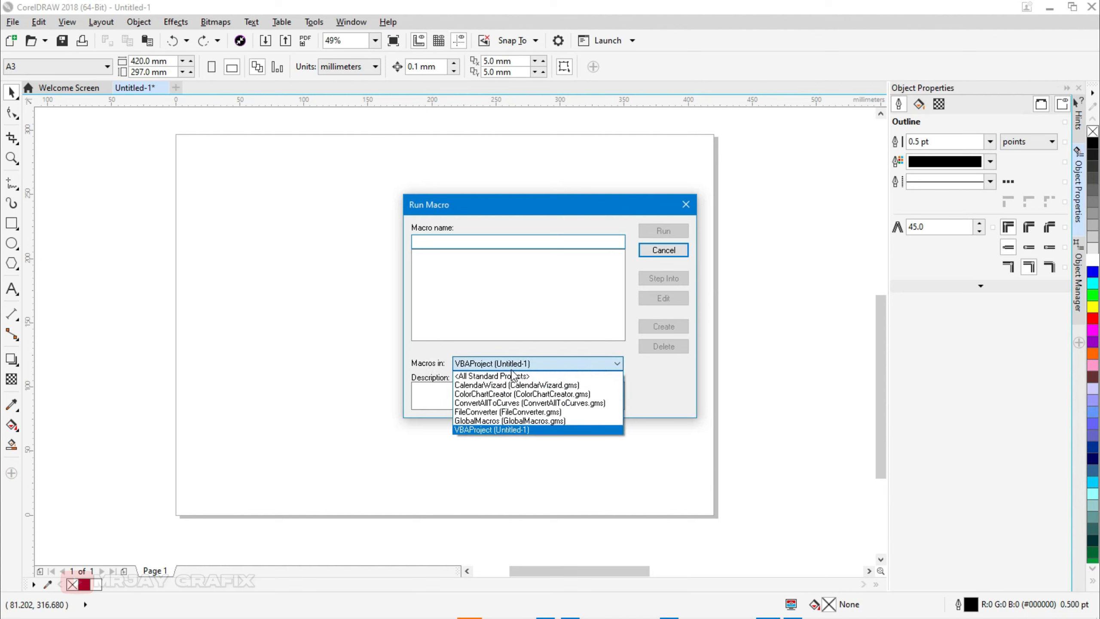
click(502, 386)
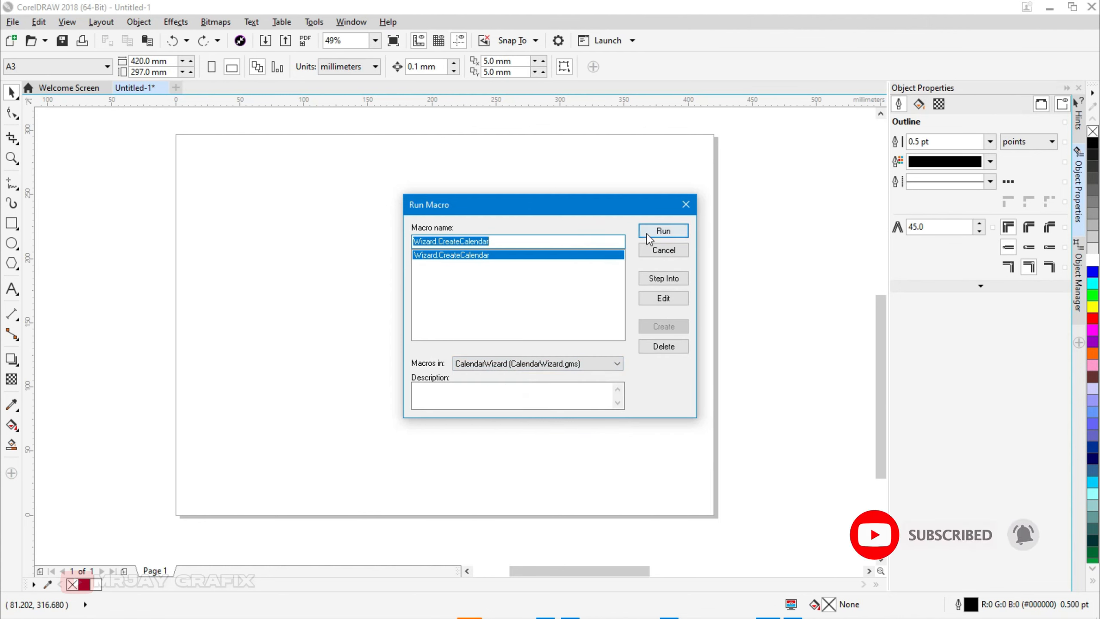
click(663, 231)
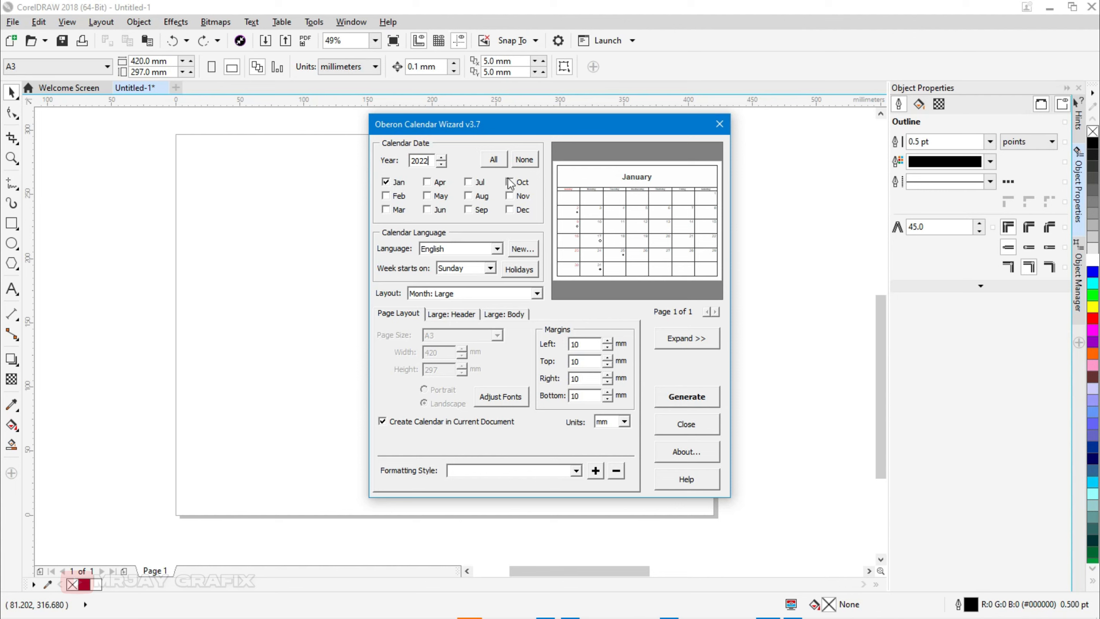
Step: Select all twelve months for the 2022 calendar
click(427, 181)
click(468, 182)
click(509, 182)
click(388, 202)
click(520, 162)
click(489, 159)
Step: Try the Year: 12 Small [4x3] and Year: 12 Small [3x4] calendar layouts
click(483, 296)
click(482, 296)
click(481, 297)
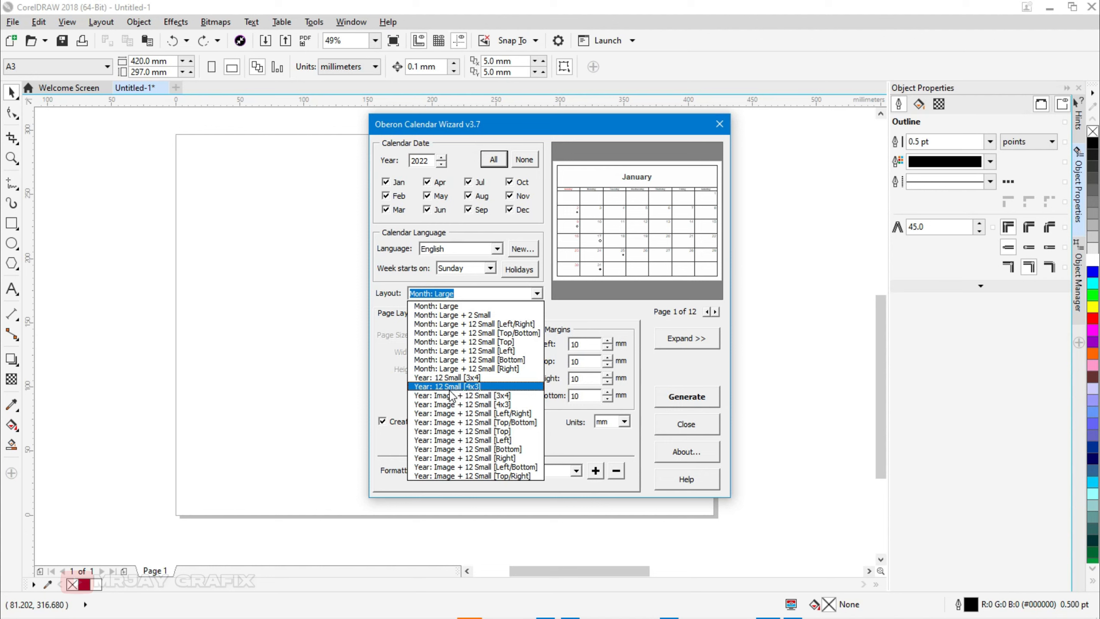
click(477, 387)
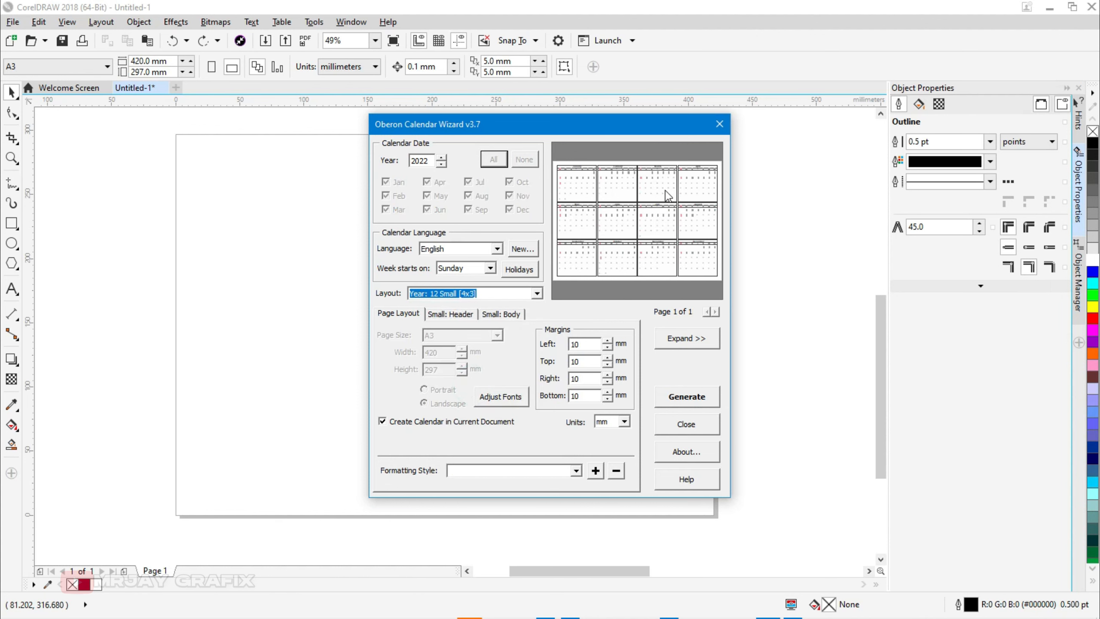
click(488, 295)
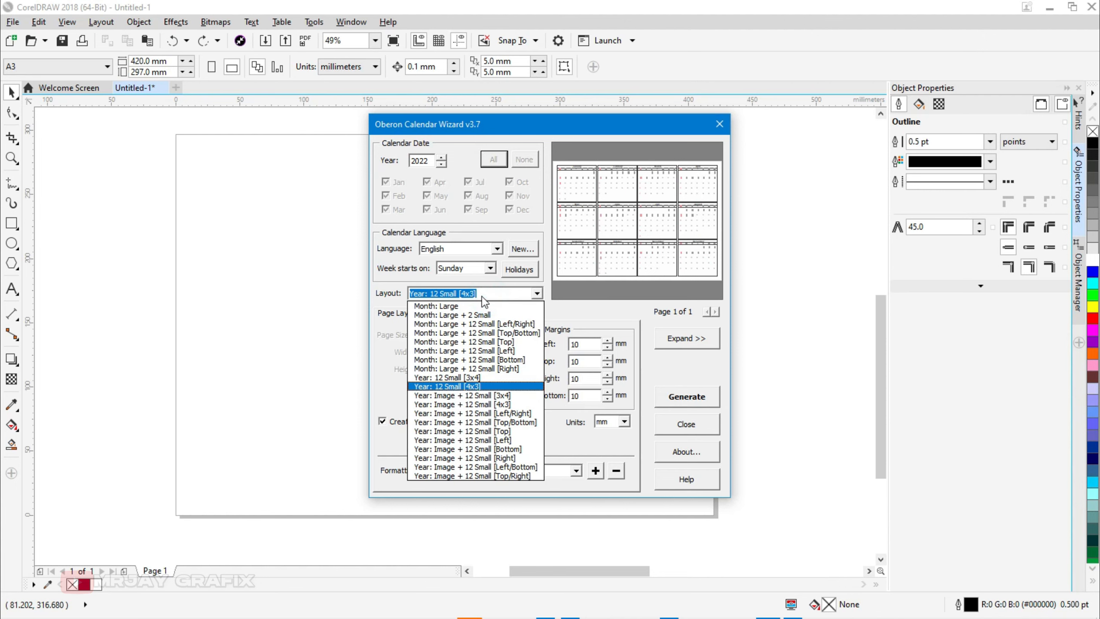
click(450, 378)
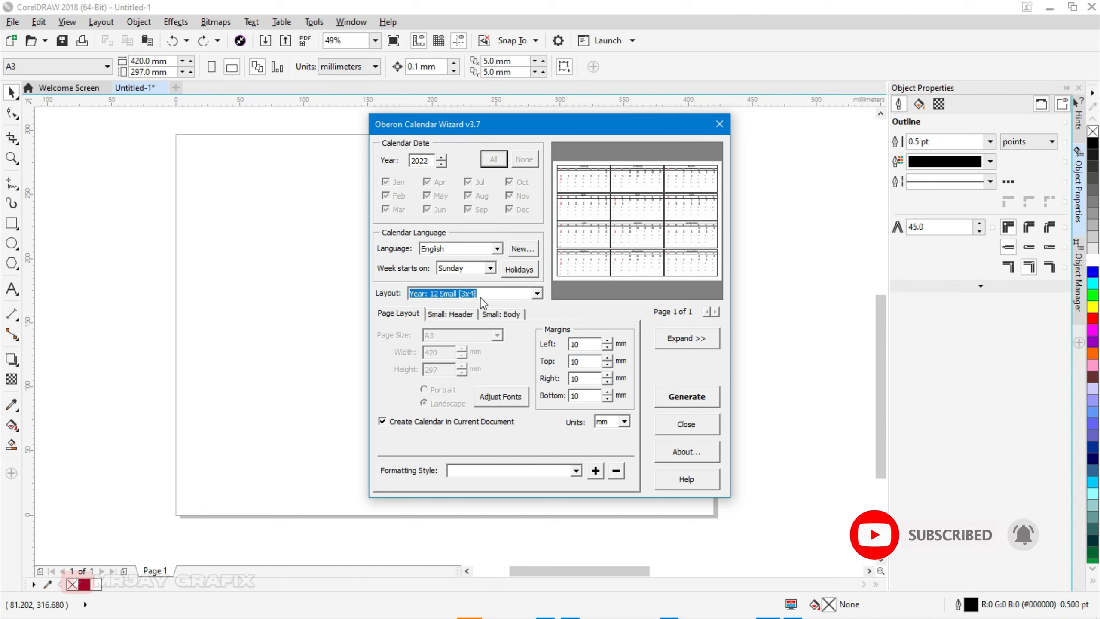
click(492, 294)
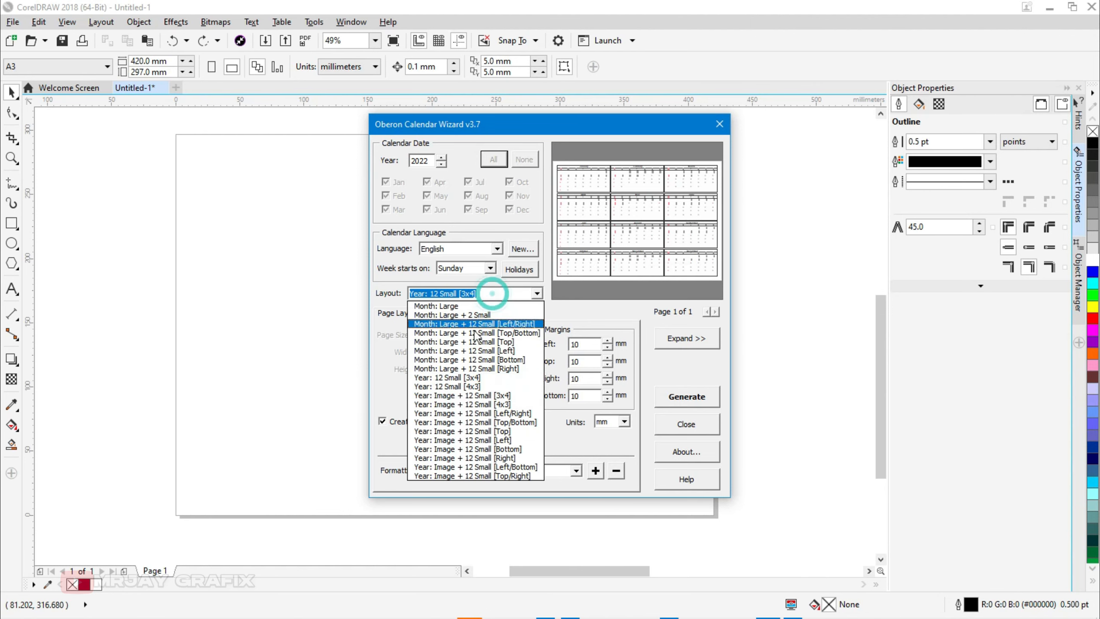
click(473, 379)
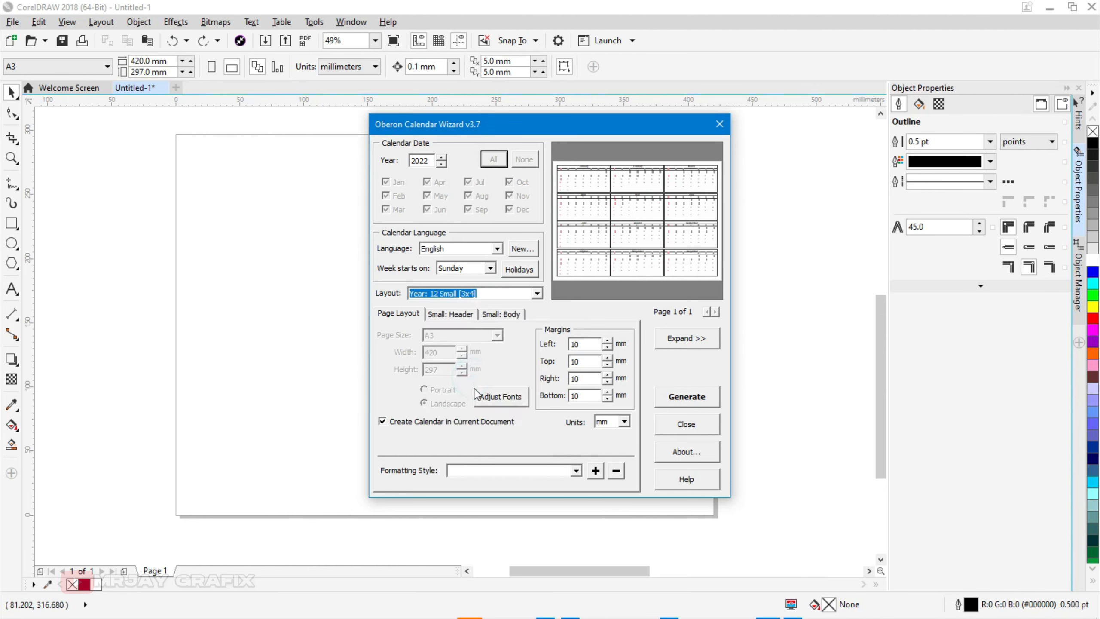
Step: Set the layout to Year: 12 Small [4x3] and turn off Create Calendar in Current Document
click(458, 296)
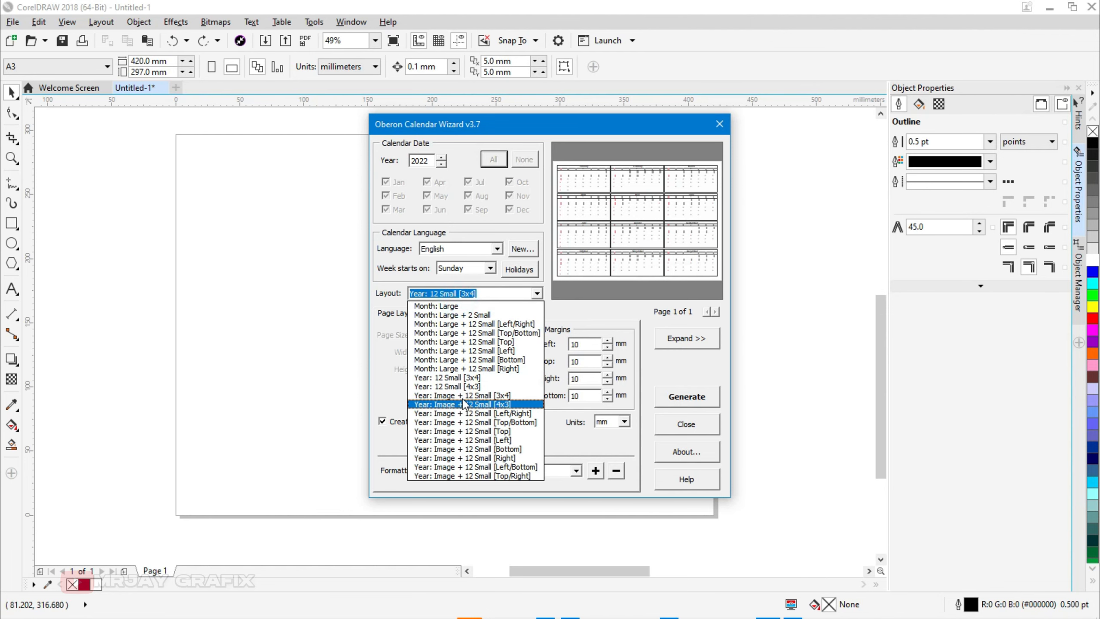
click(463, 386)
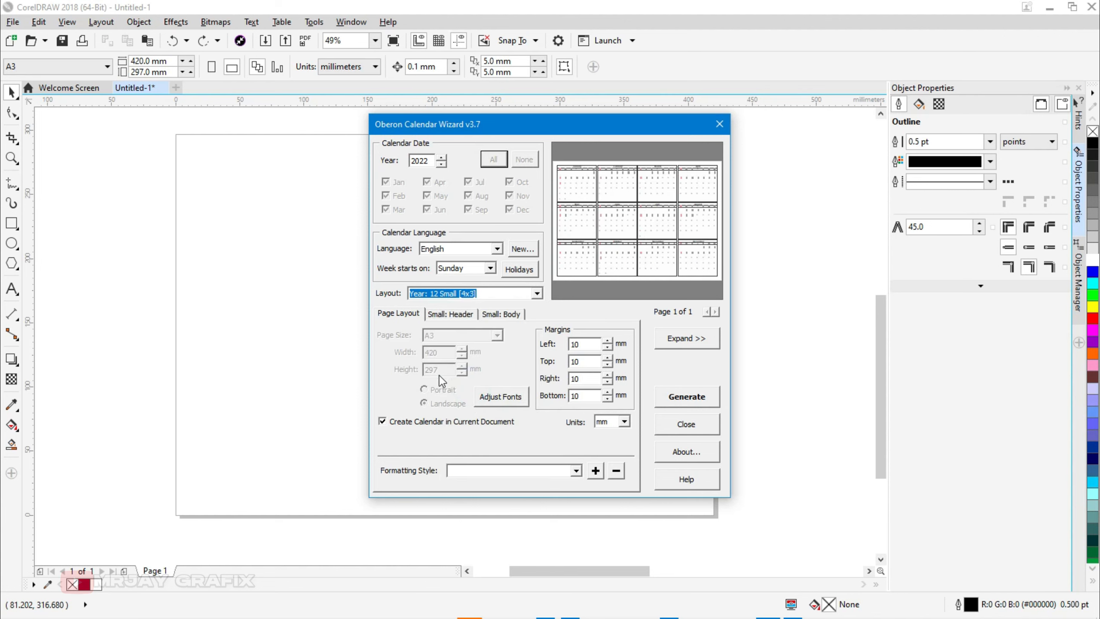
click(418, 424)
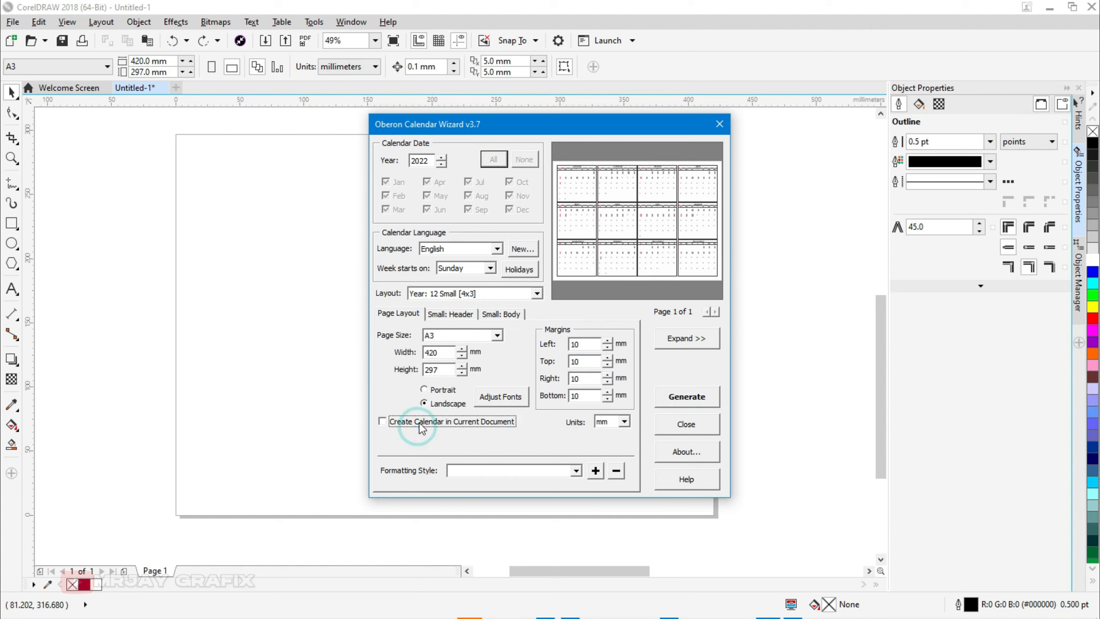
click(421, 424)
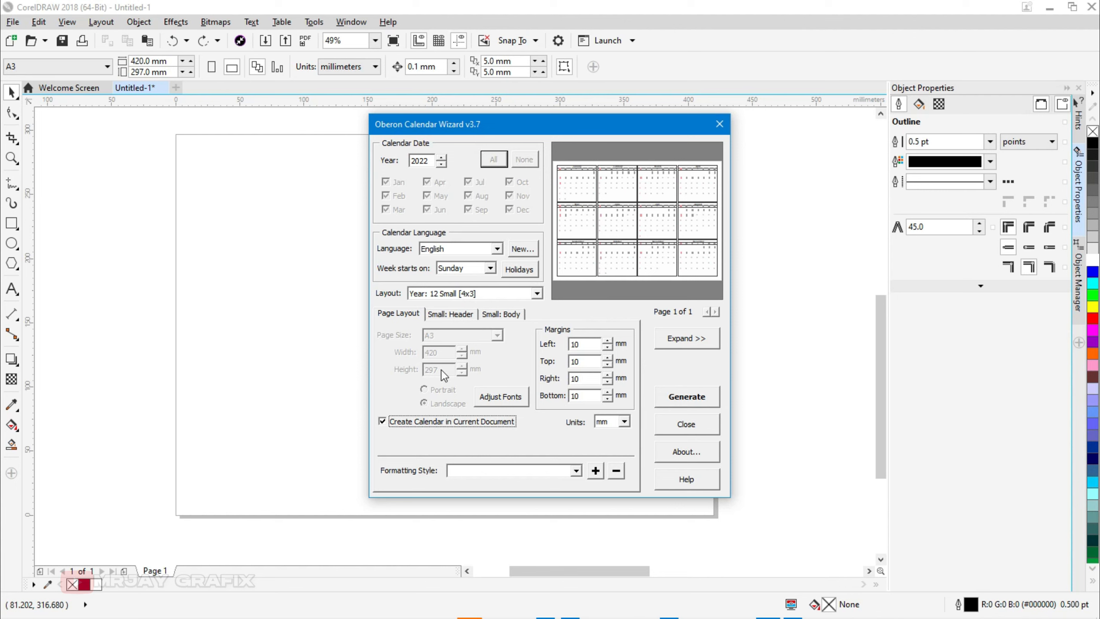
click(383, 422)
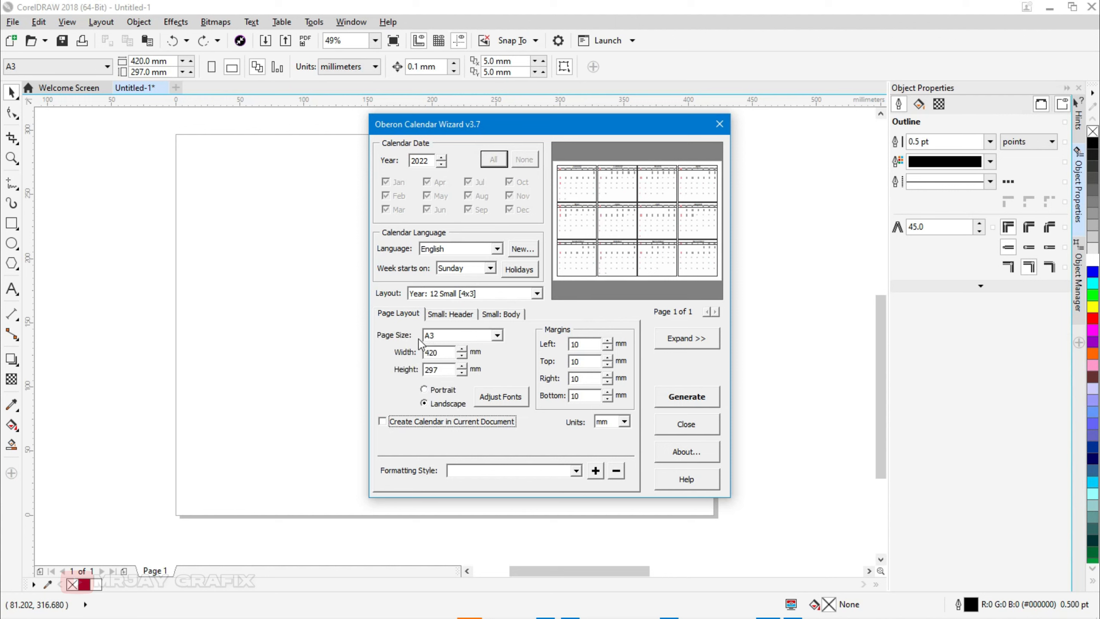
Step: Review the A3 page size options and compare portrait and landscape orientation, keeping landscape
click(497, 337)
click(496, 337)
click(496, 337)
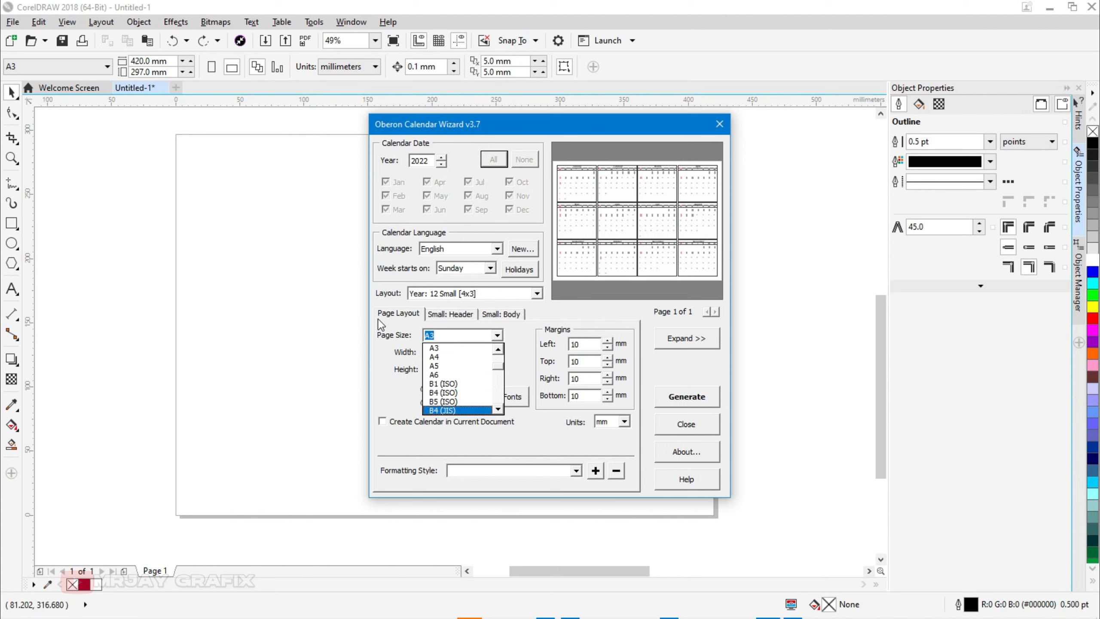
click(394, 330)
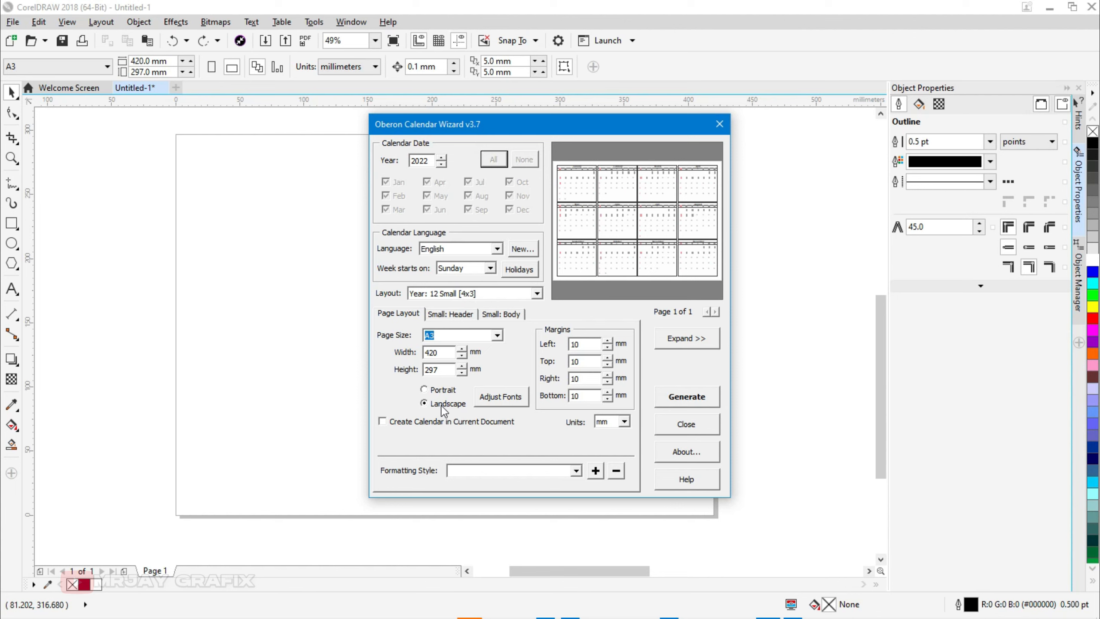
click(440, 390)
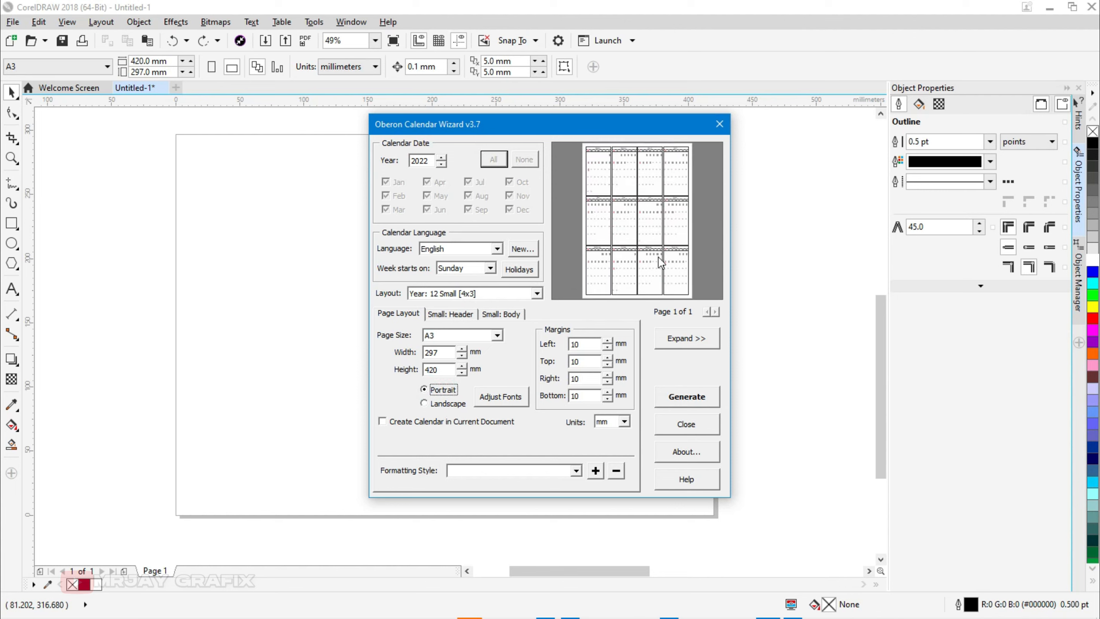
click(444, 406)
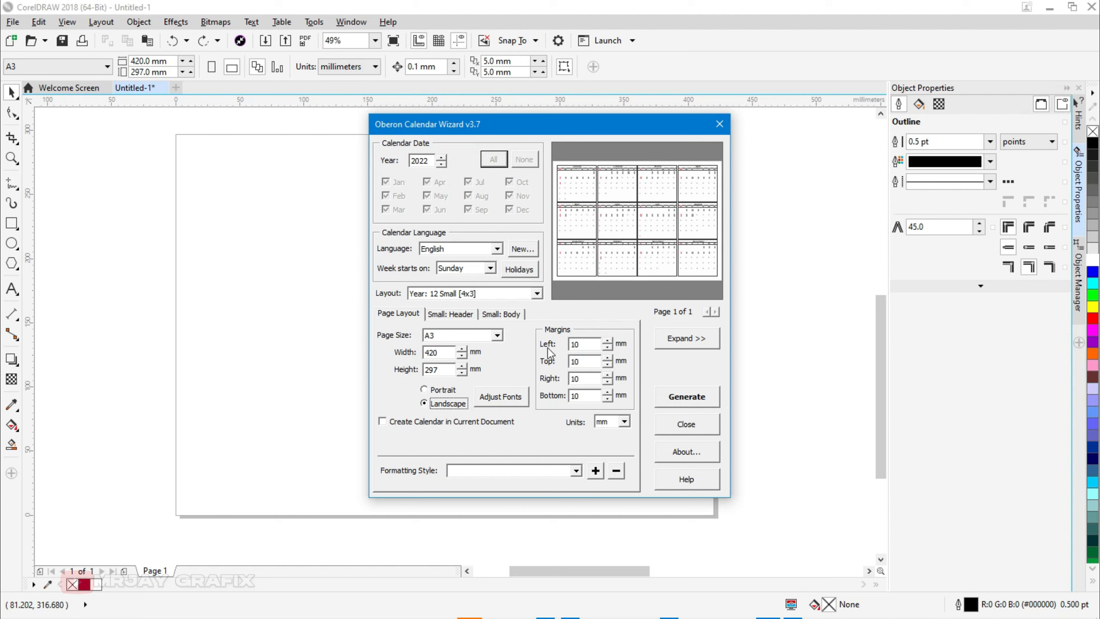
Step: Generate the 12-month calendar into a new document and close the wizard
double_click(575, 344)
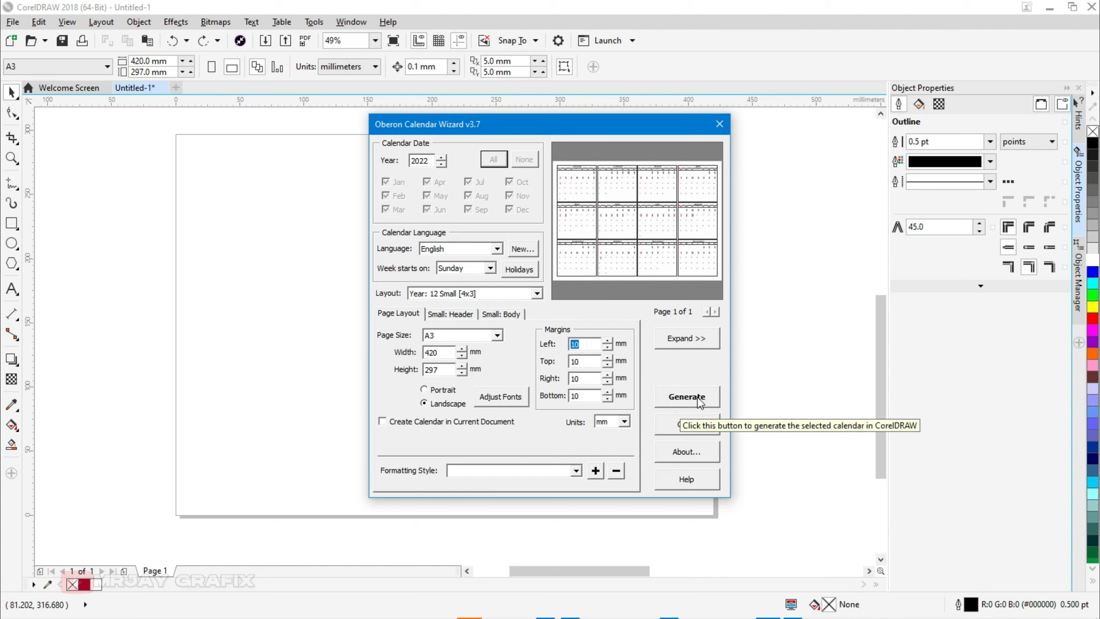
click(671, 401)
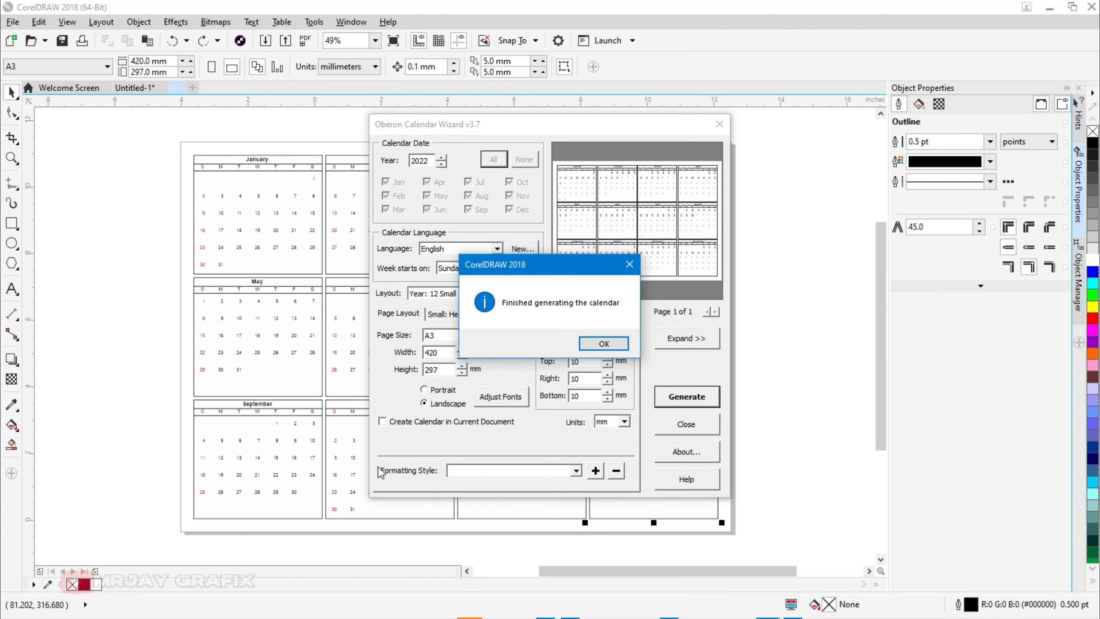
click(603, 343)
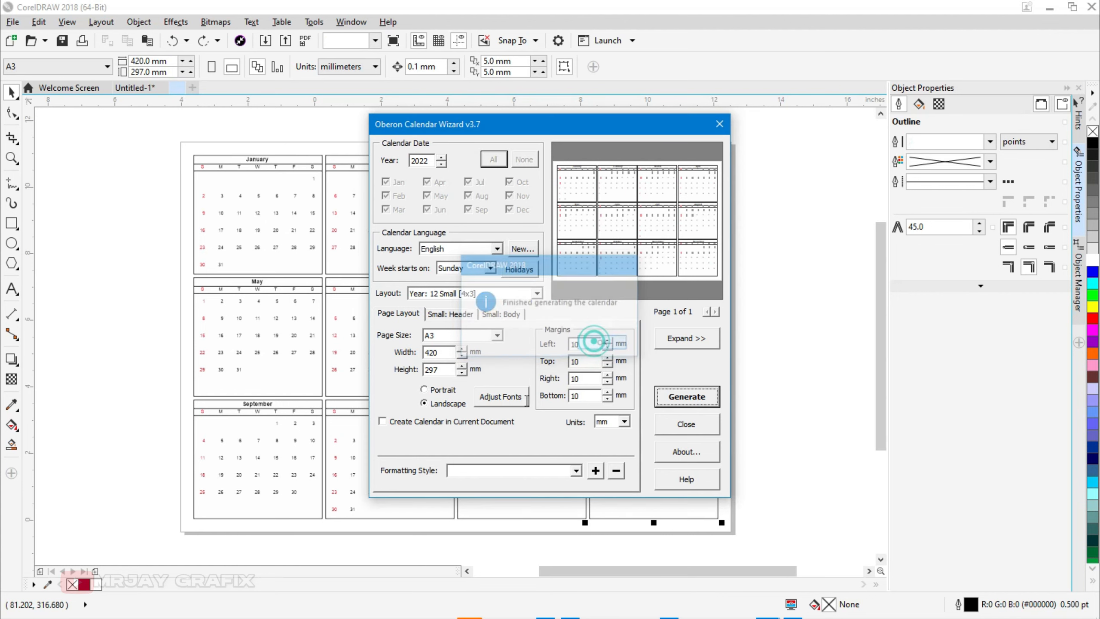
click(668, 429)
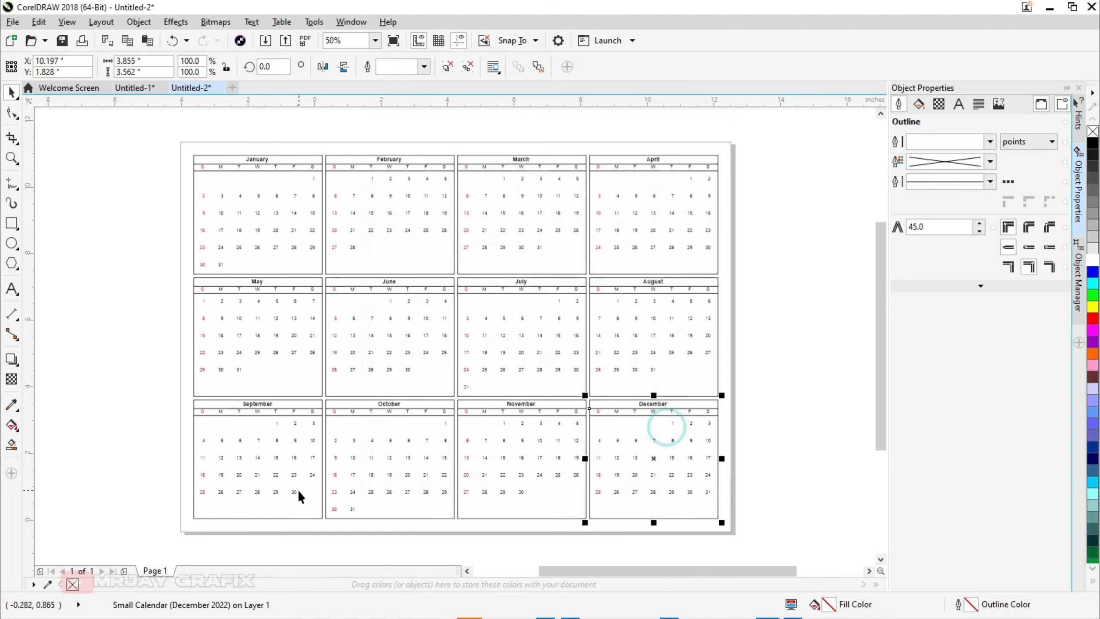
Step: Undo the generated calendar on the new page
click(117, 326)
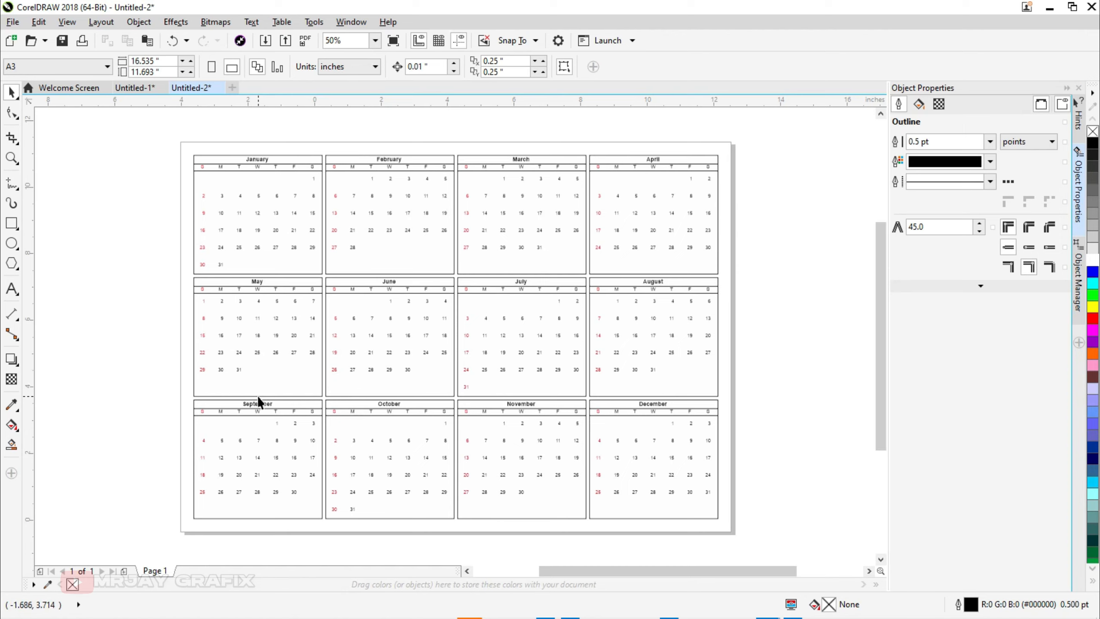
scroll(278, 344, up, 3)
scroll(273, 335, down, 3)
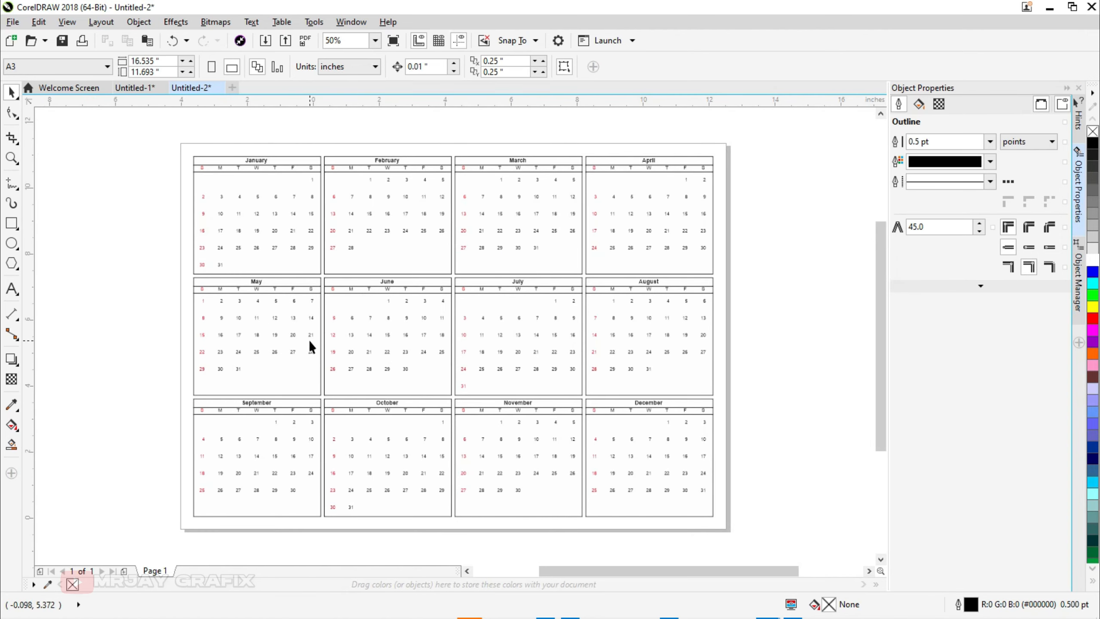
key(ctrl+z)
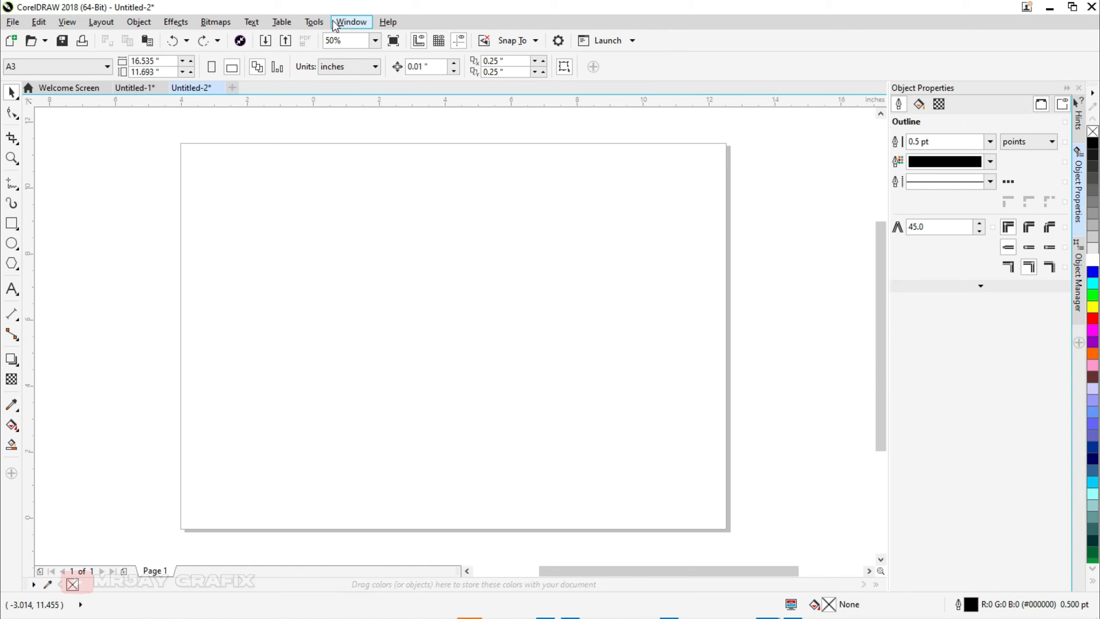
Step: Run the Wizard.CreateCalendar macro from the CalendarWizard project to reopen the calendar wizard
click(311, 22)
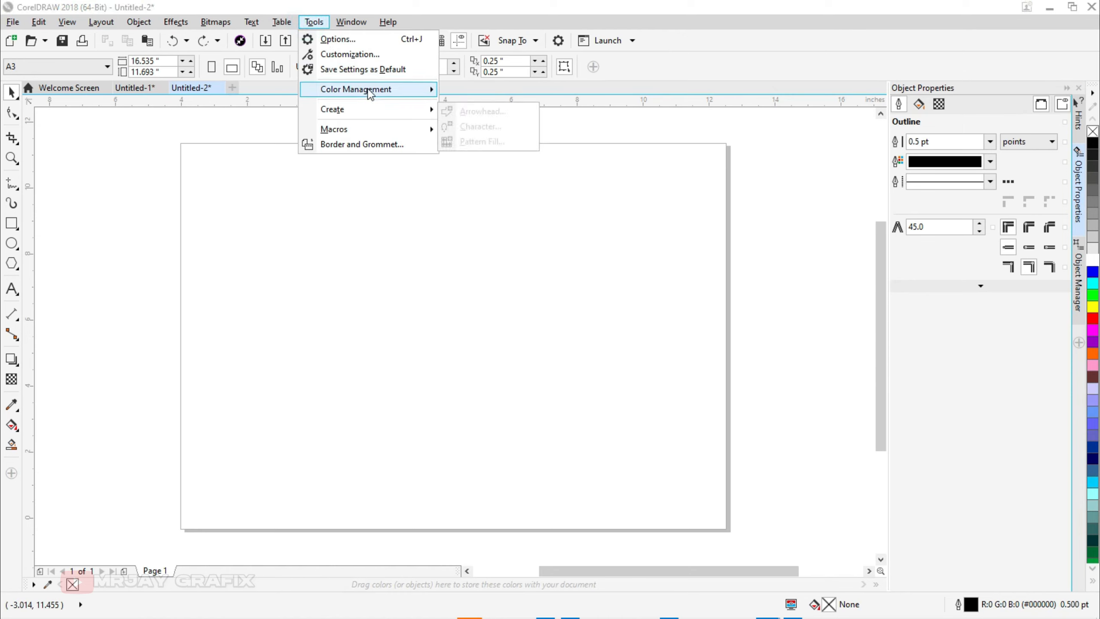
mouse_move(379, 128)
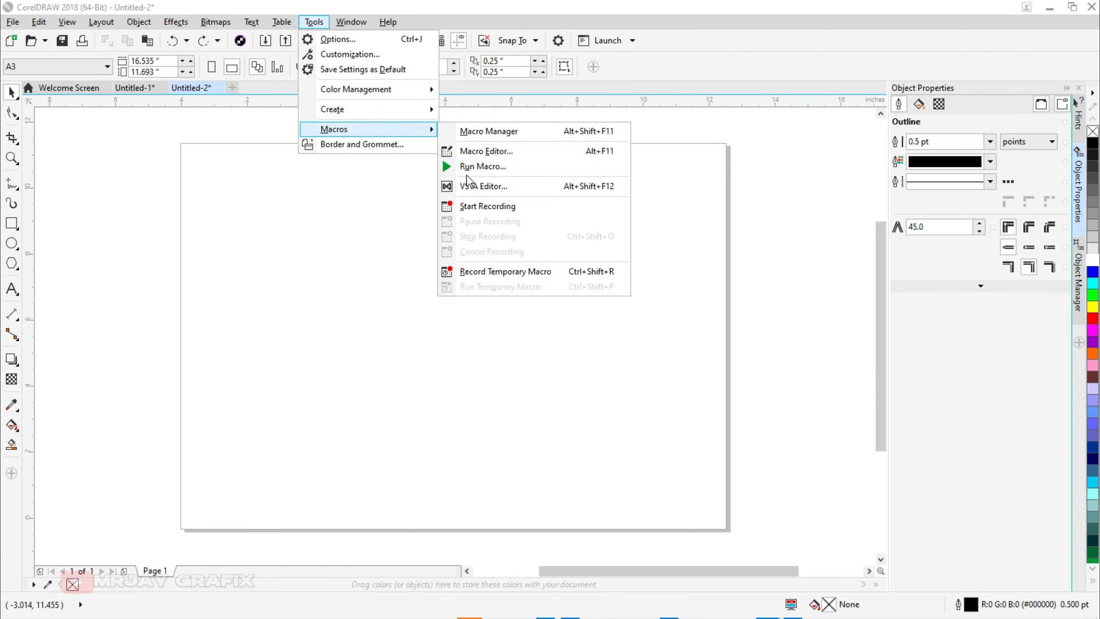
click(477, 166)
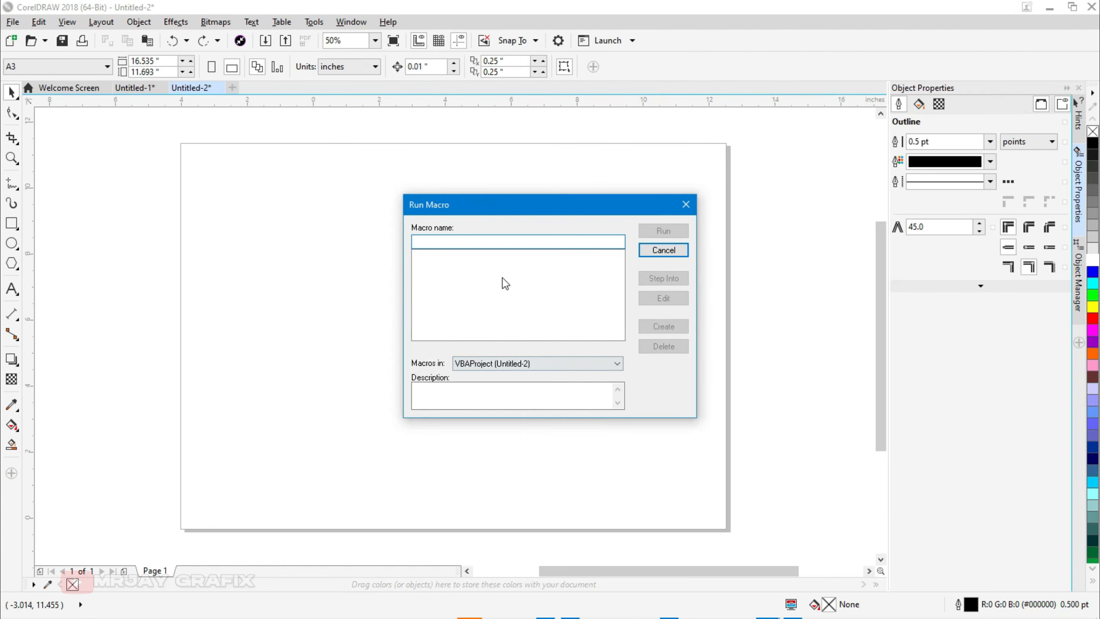
click(515, 364)
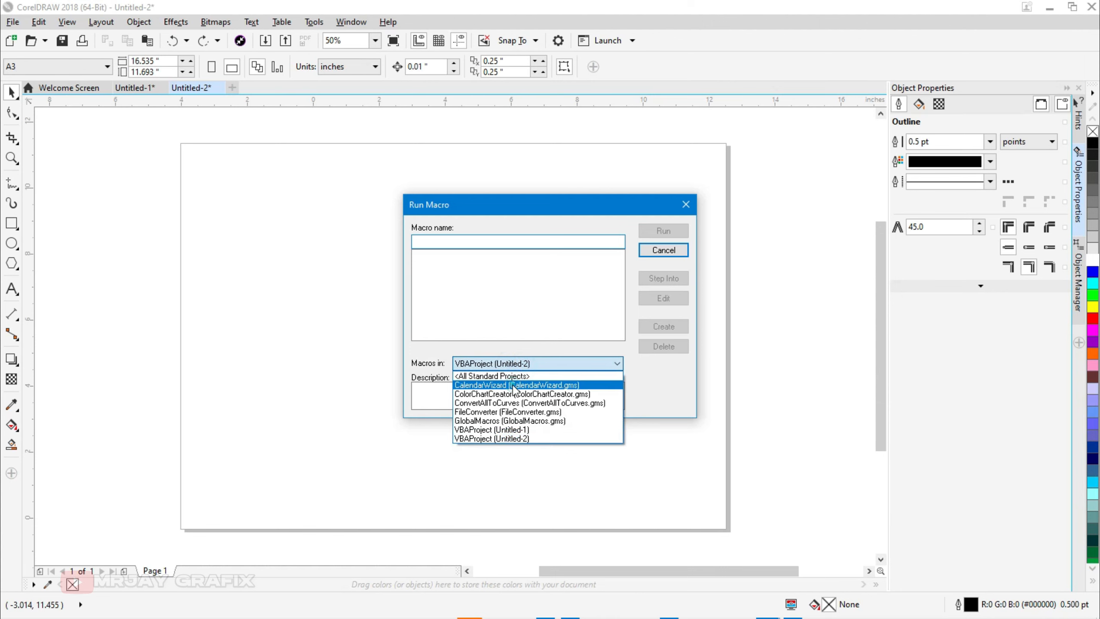
click(513, 385)
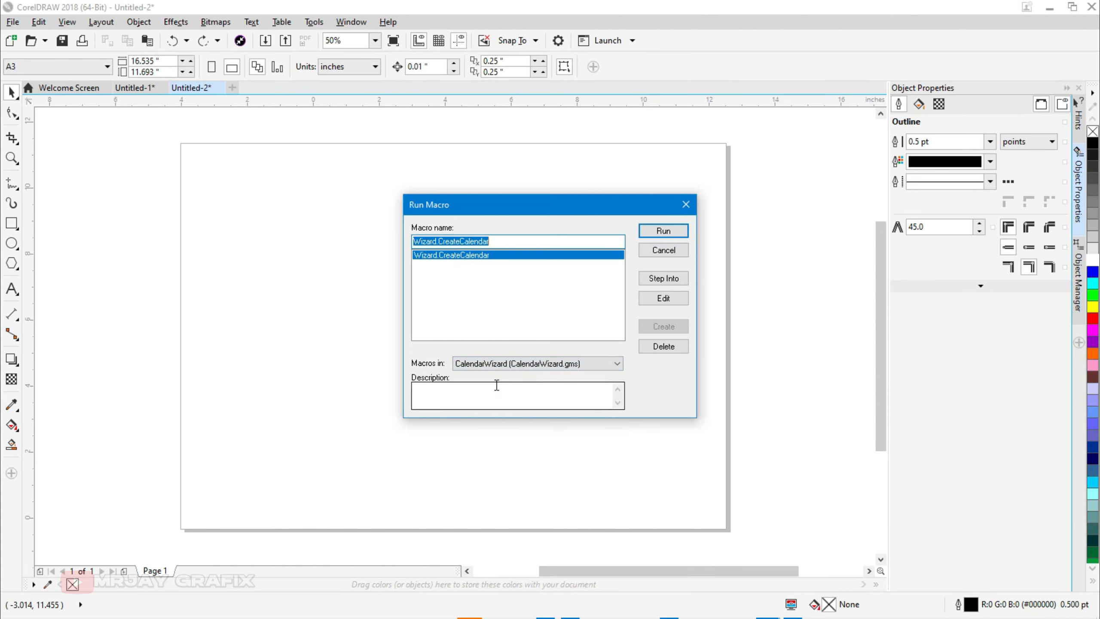
click(654, 234)
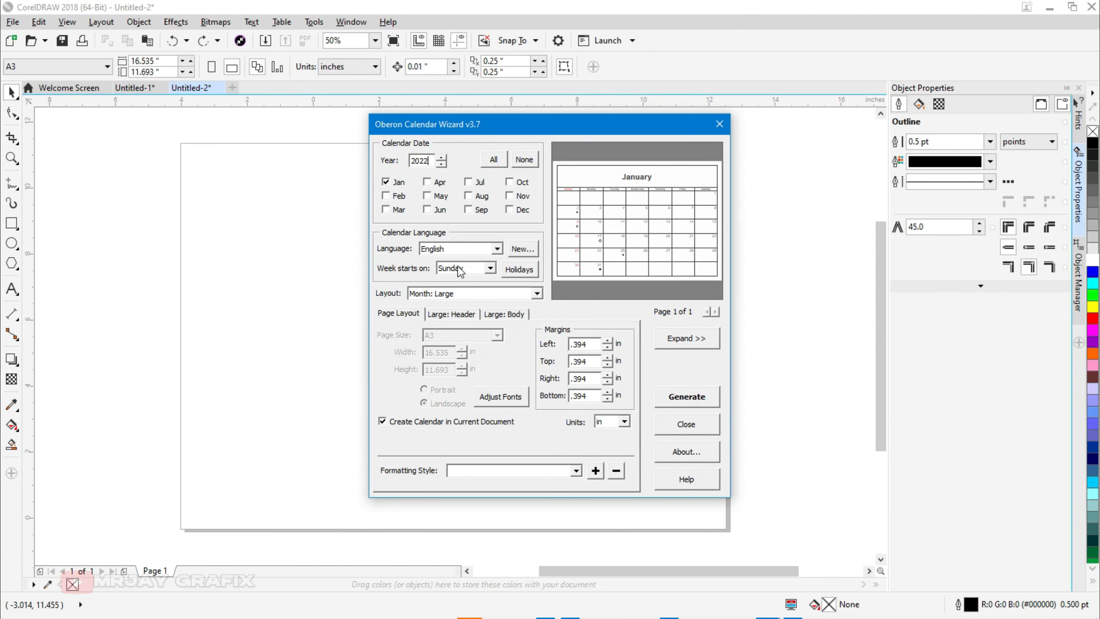
Step: Select all twelve months and set the layout to Year: 12 Small [4x3]
click(493, 161)
click(482, 300)
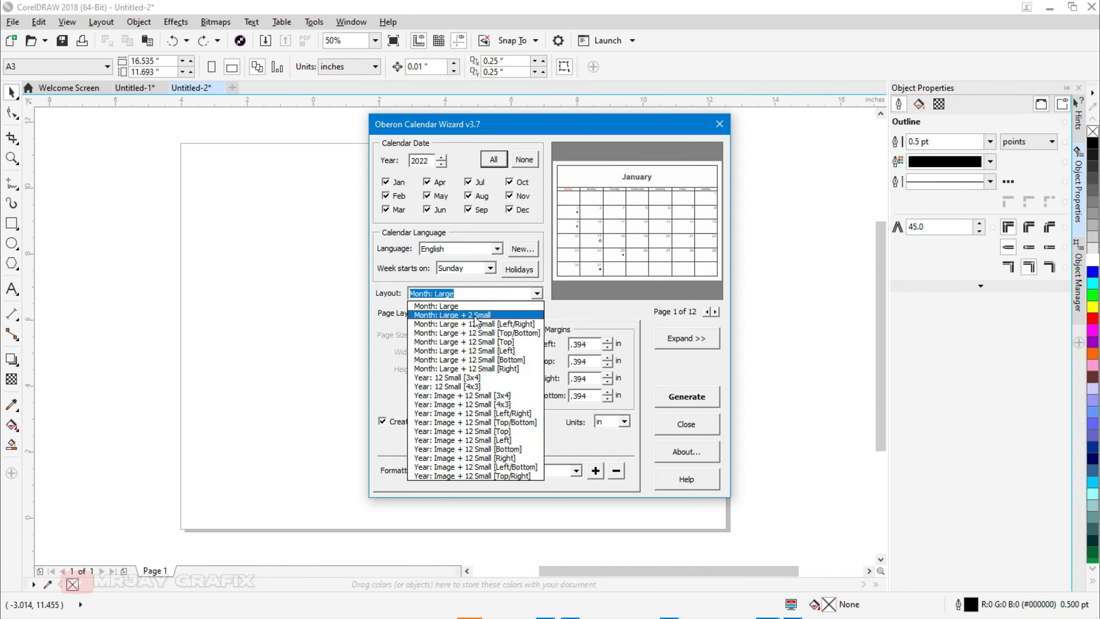
click(464, 386)
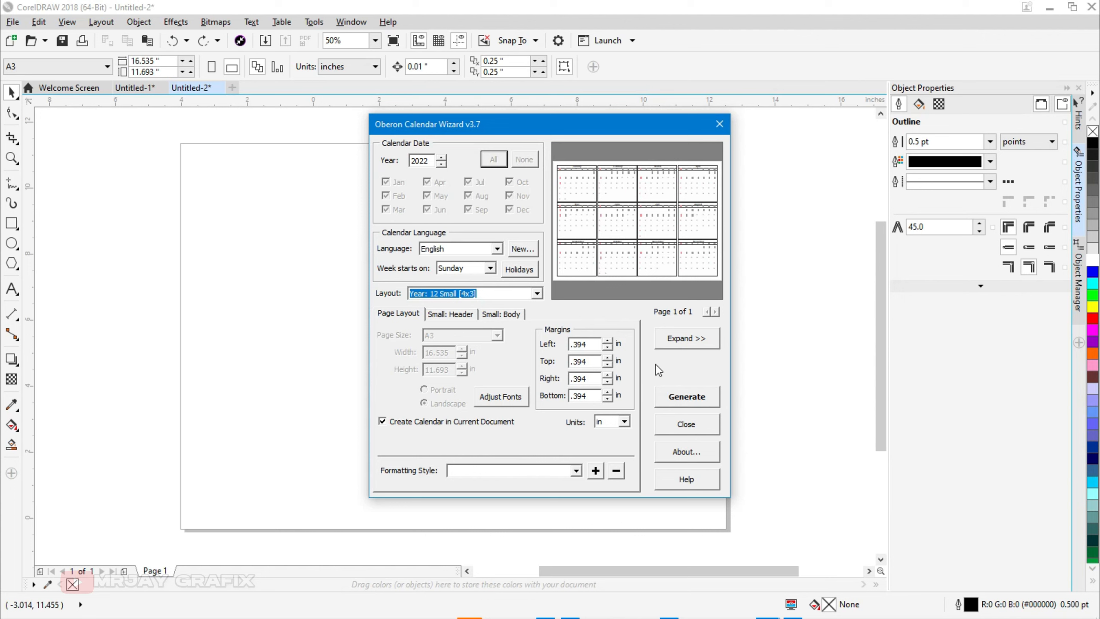
Step: Turn off Create Calendar in Current Document after expanding and collapsing the preview
click(677, 347)
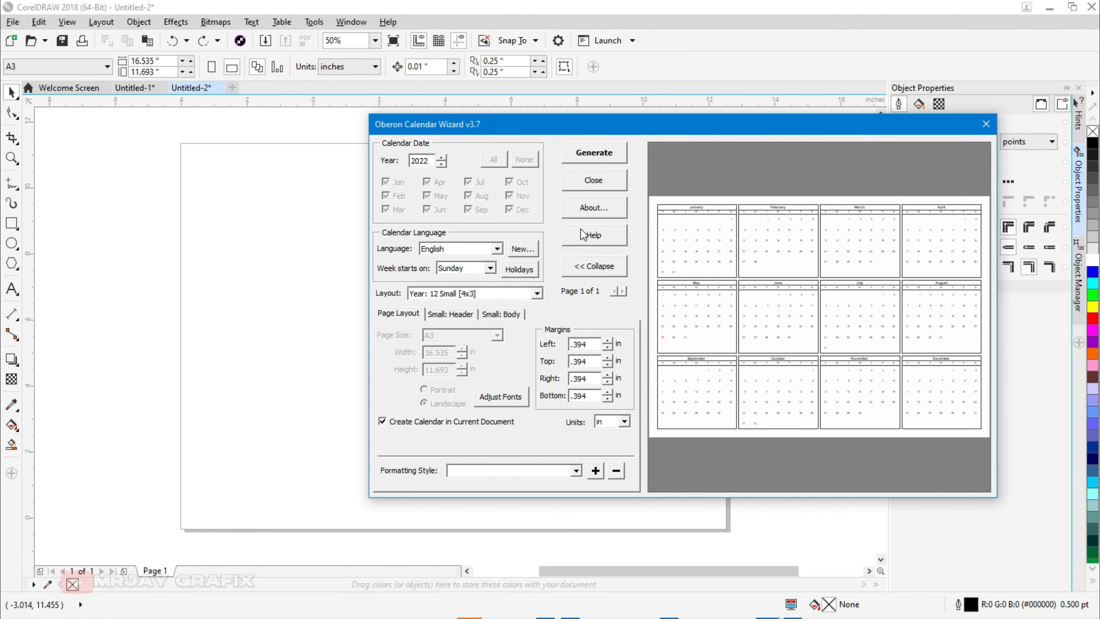
click(583, 268)
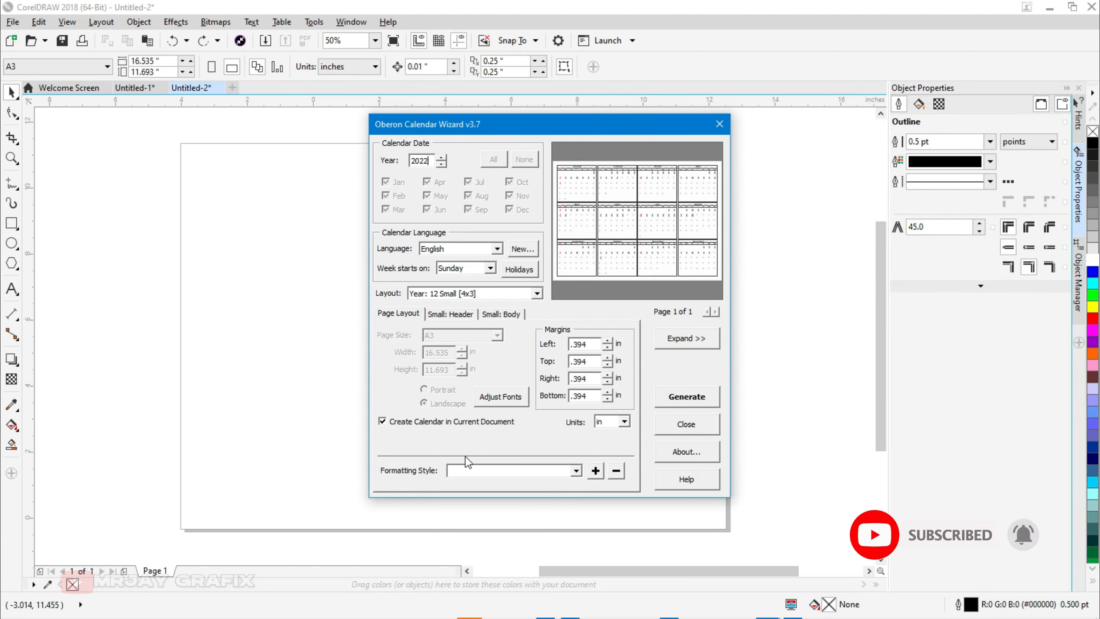
click(636, 423)
click(501, 436)
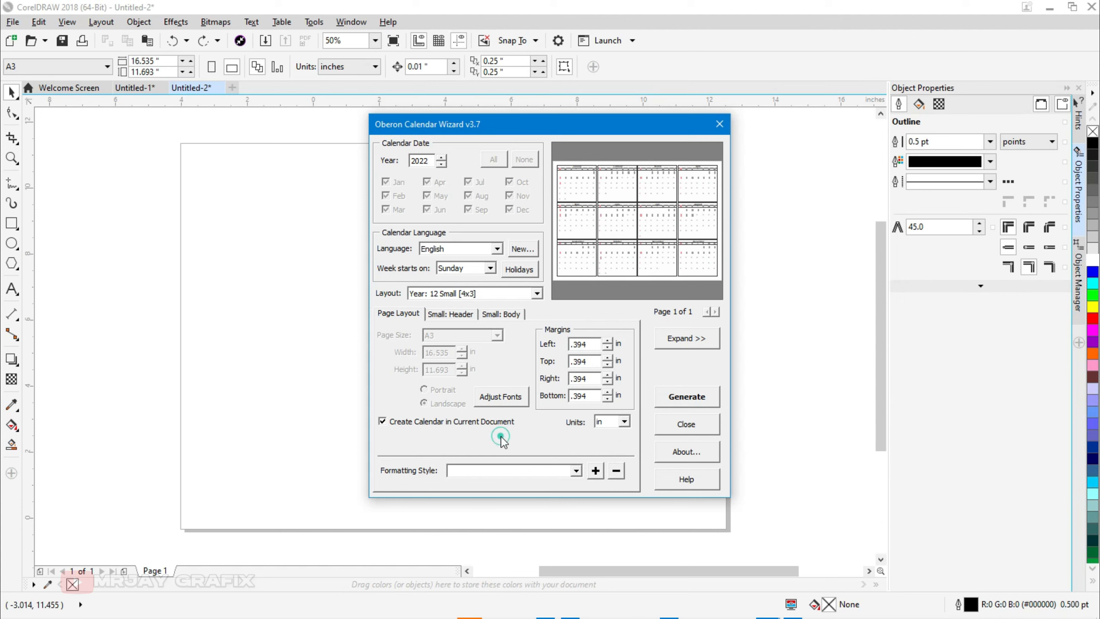
click(482, 434)
click(408, 350)
click(407, 422)
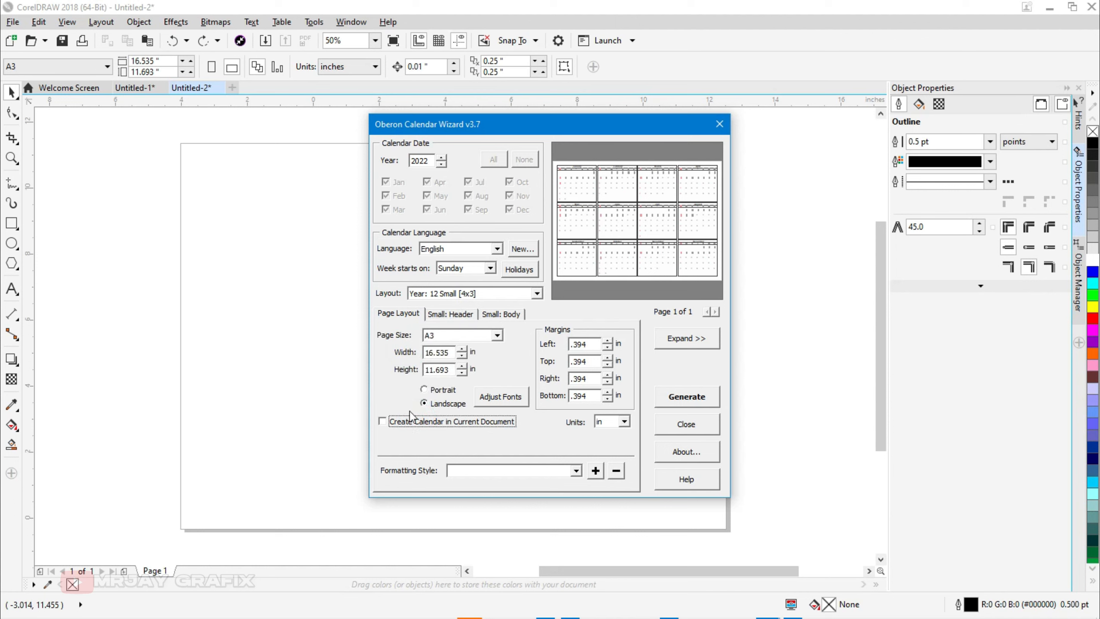
click(576, 471)
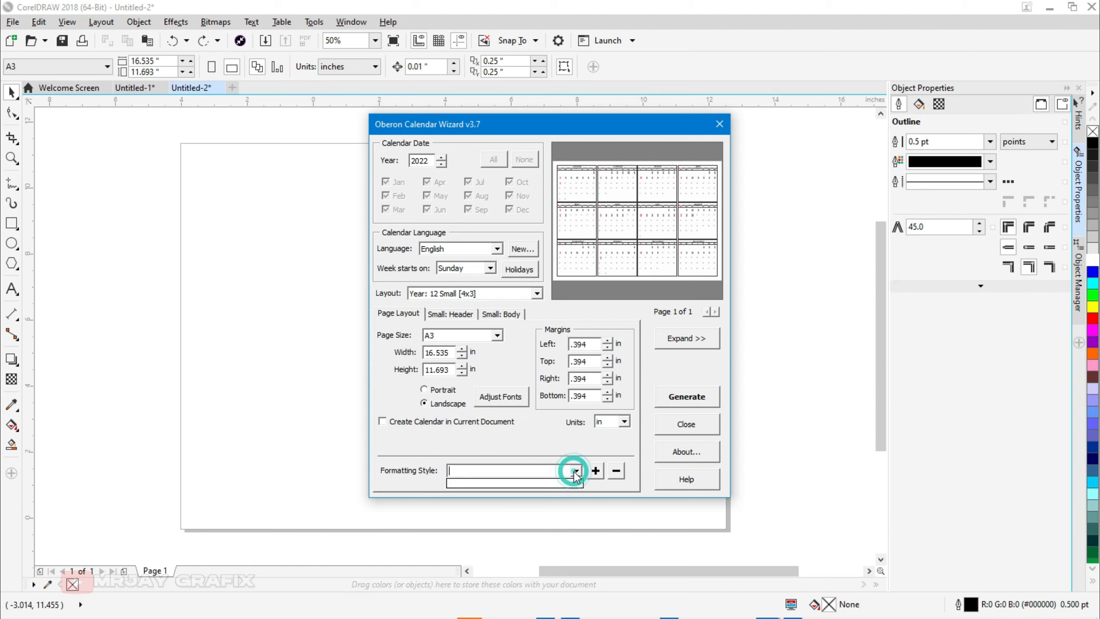
click(576, 471)
click(595, 471)
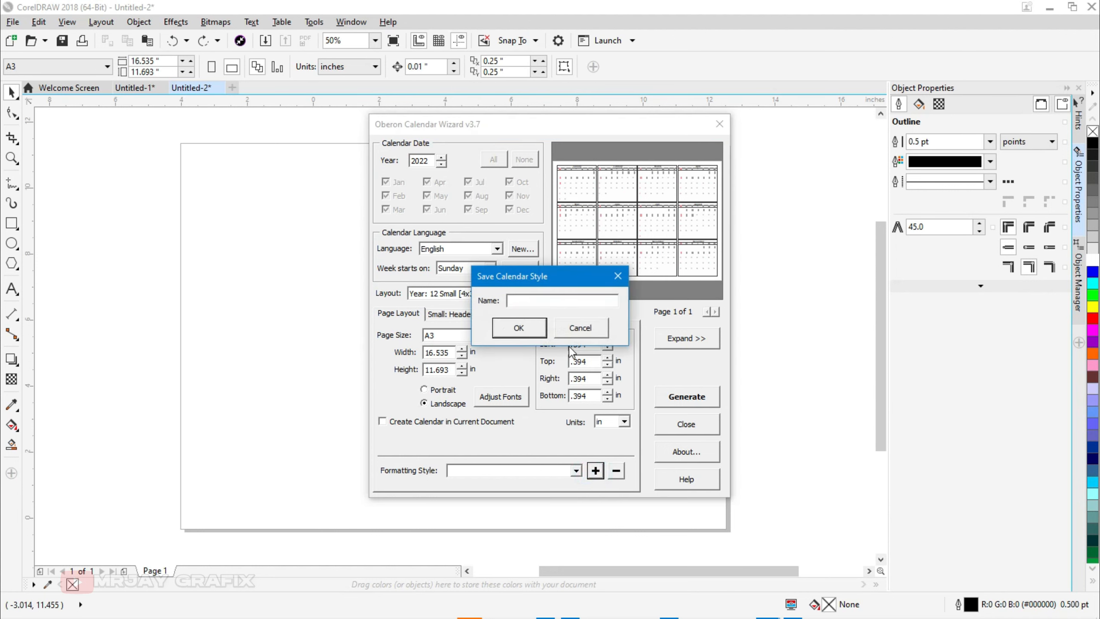
click(574, 331)
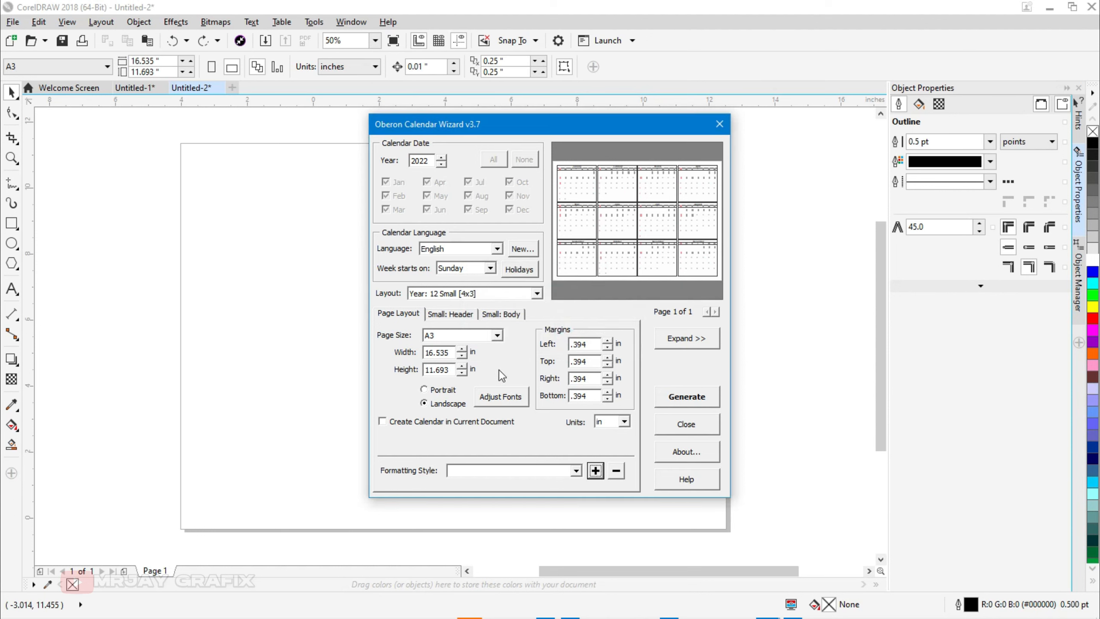
Step: Review the small body, small header and page layout settings of the wizard
click(494, 315)
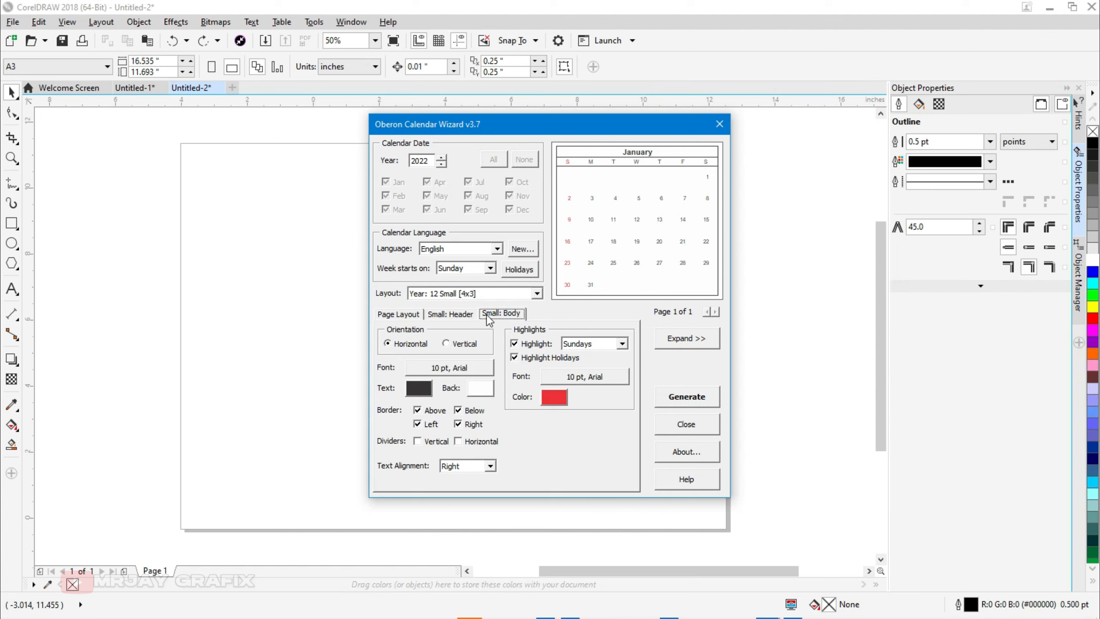
click(438, 314)
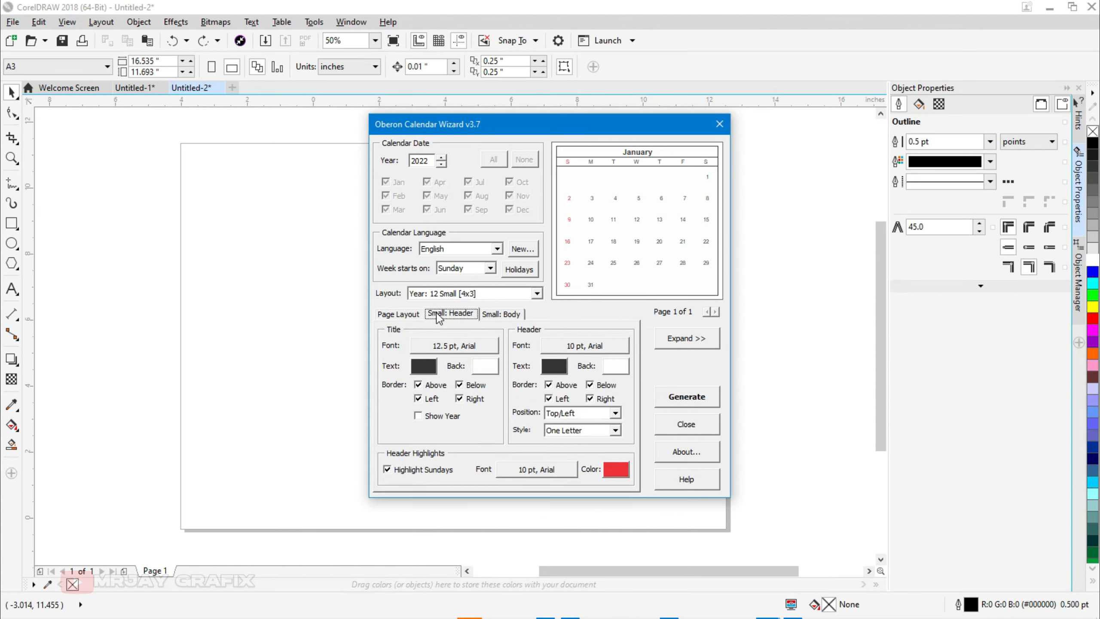
click(402, 315)
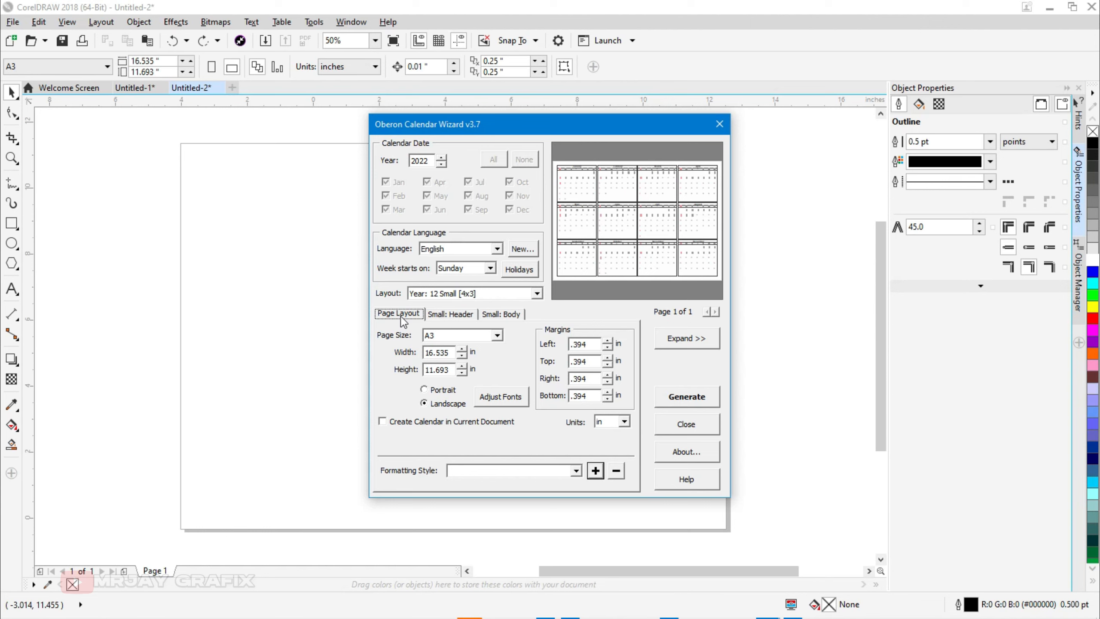
click(453, 312)
click(494, 313)
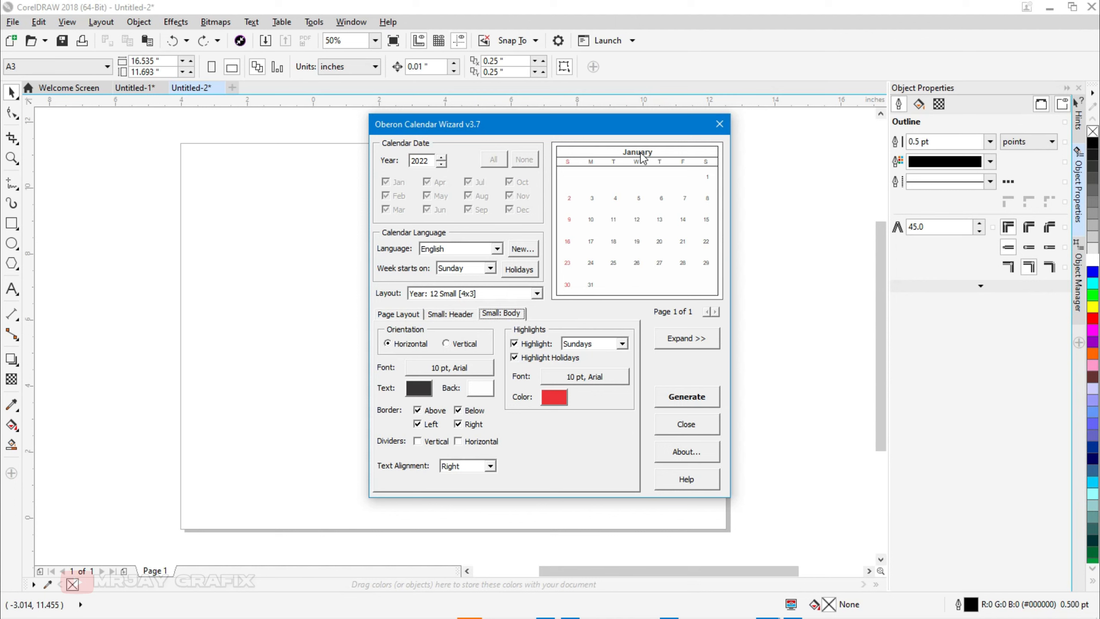
click(454, 315)
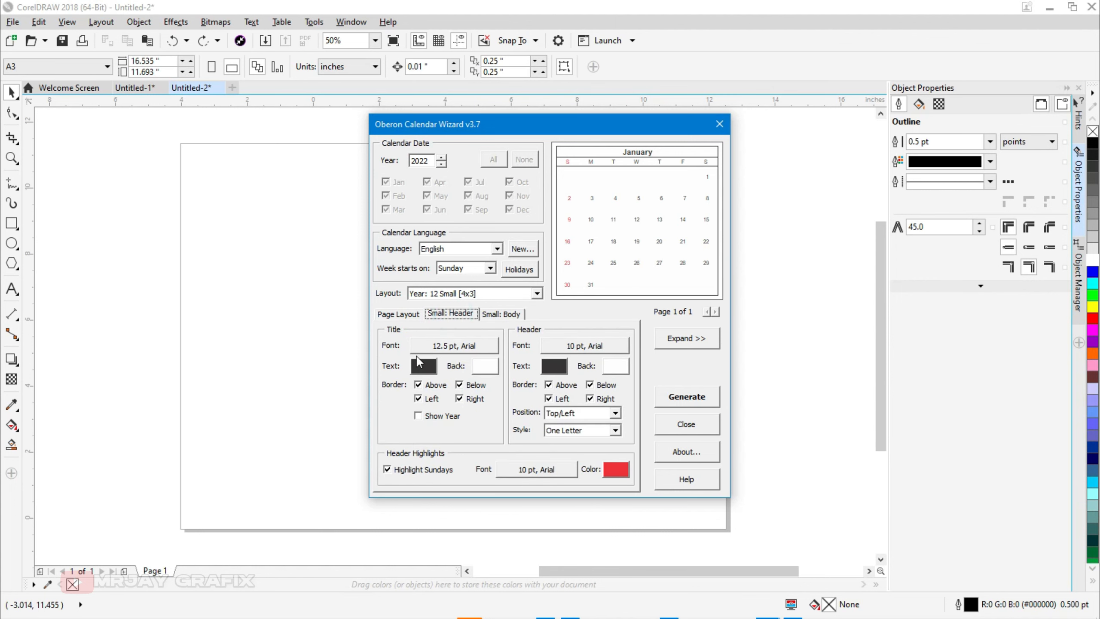
Step: Set the small header title font to Arial Black, keeping 13 pt
click(428, 351)
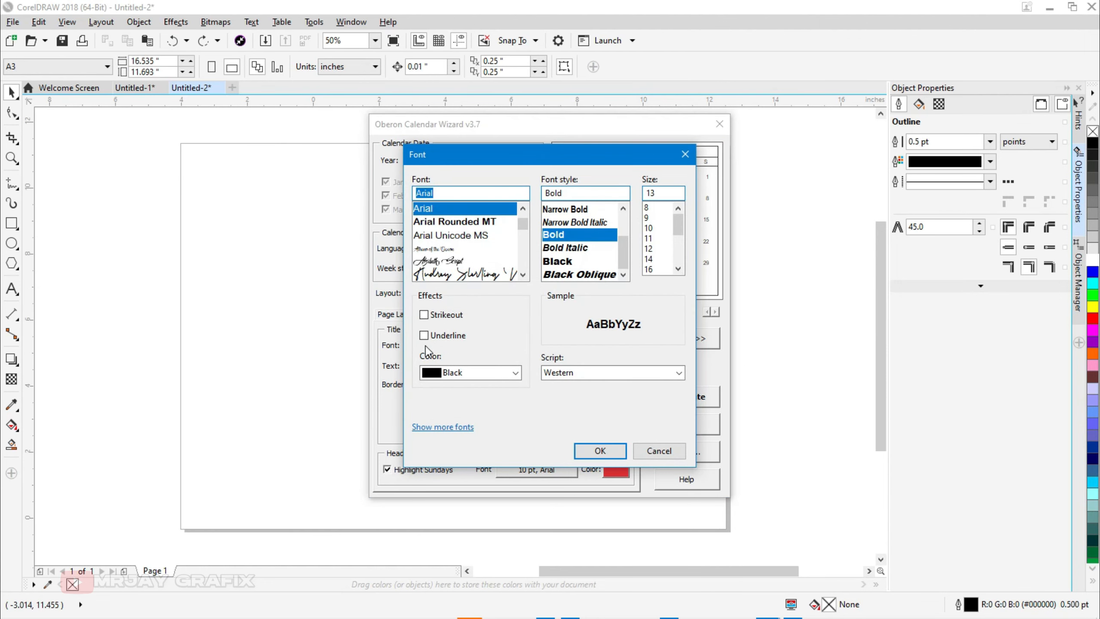
click(654, 451)
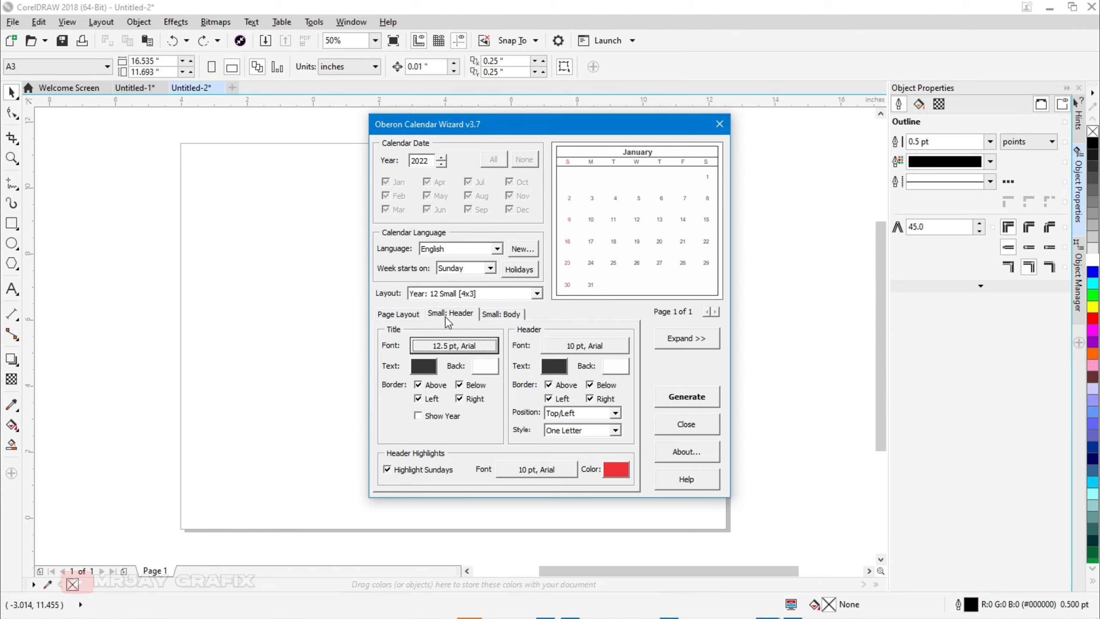
click(457, 351)
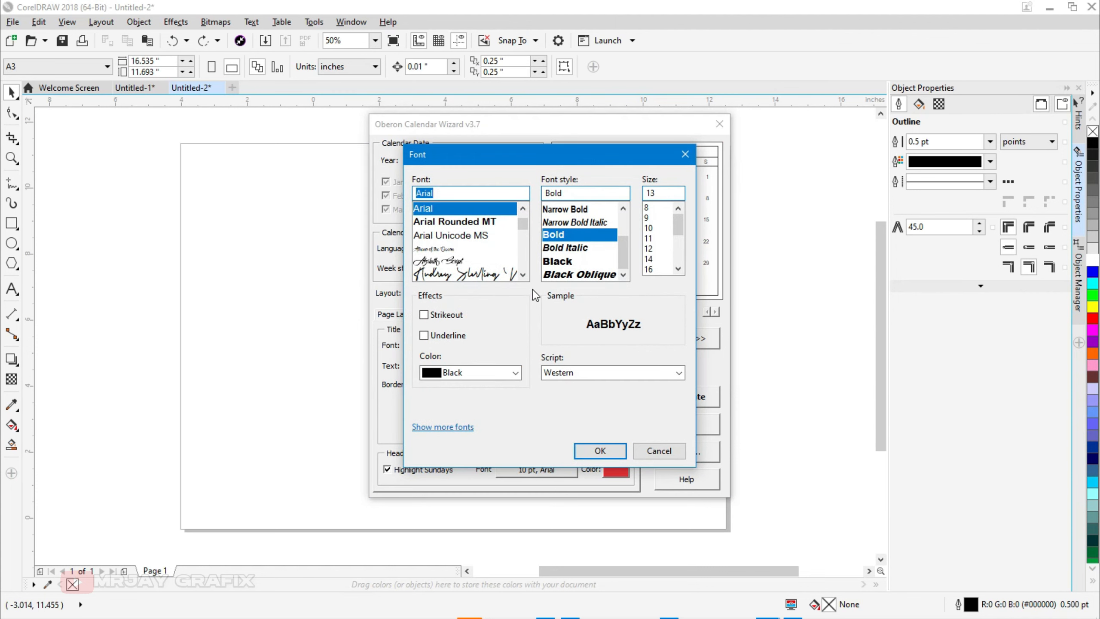
click(555, 261)
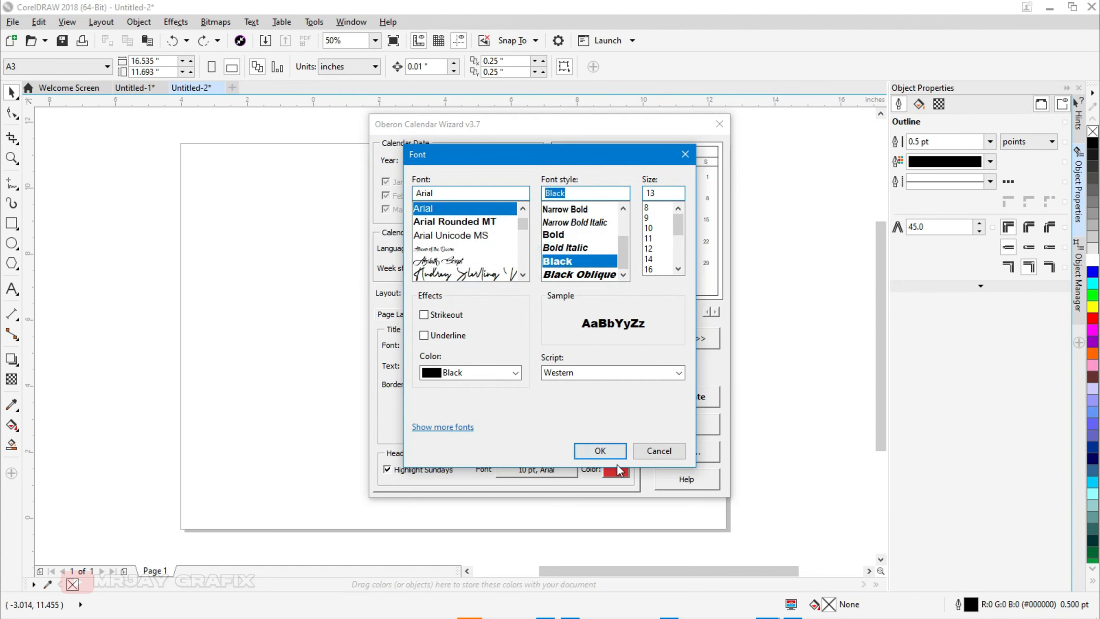
click(600, 450)
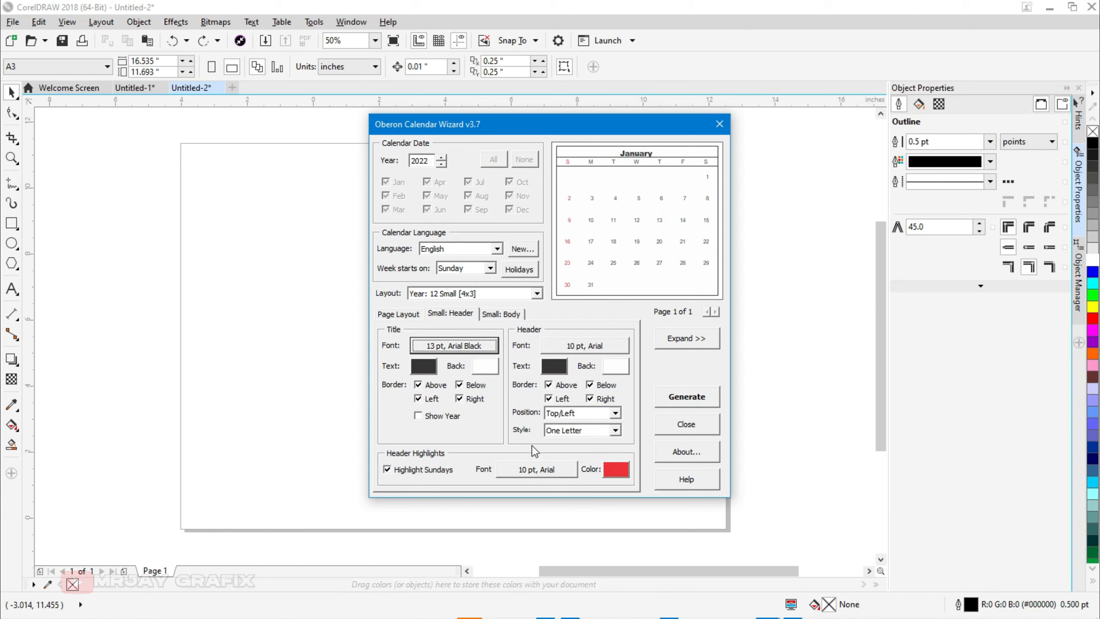
Step: Set the small header day-name font to Arial Black at 10 pt
click(572, 346)
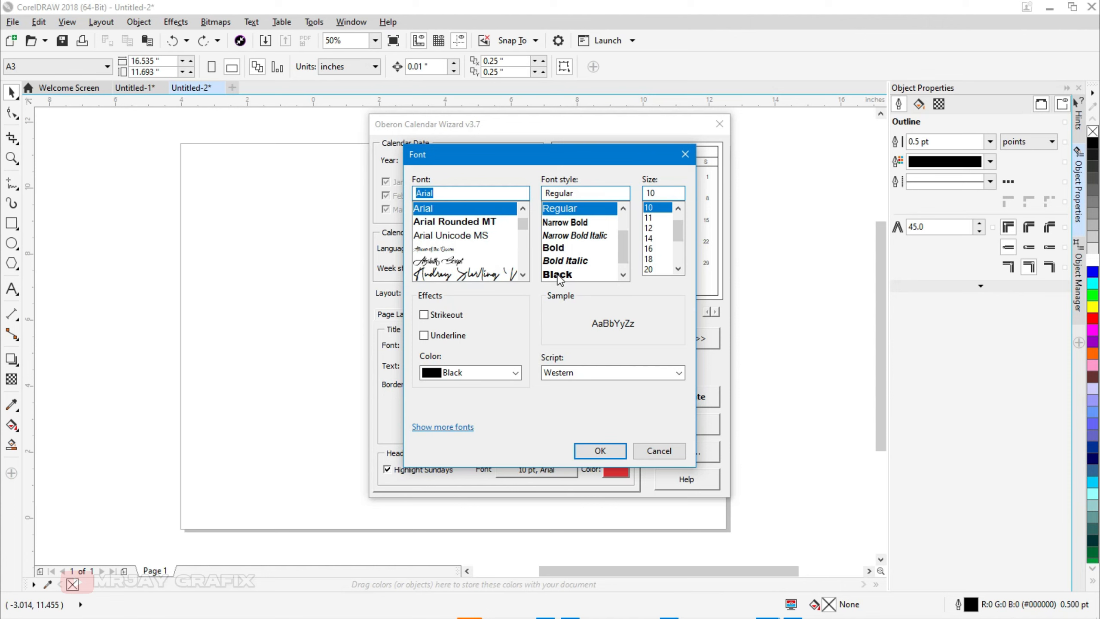
click(558, 275)
click(597, 450)
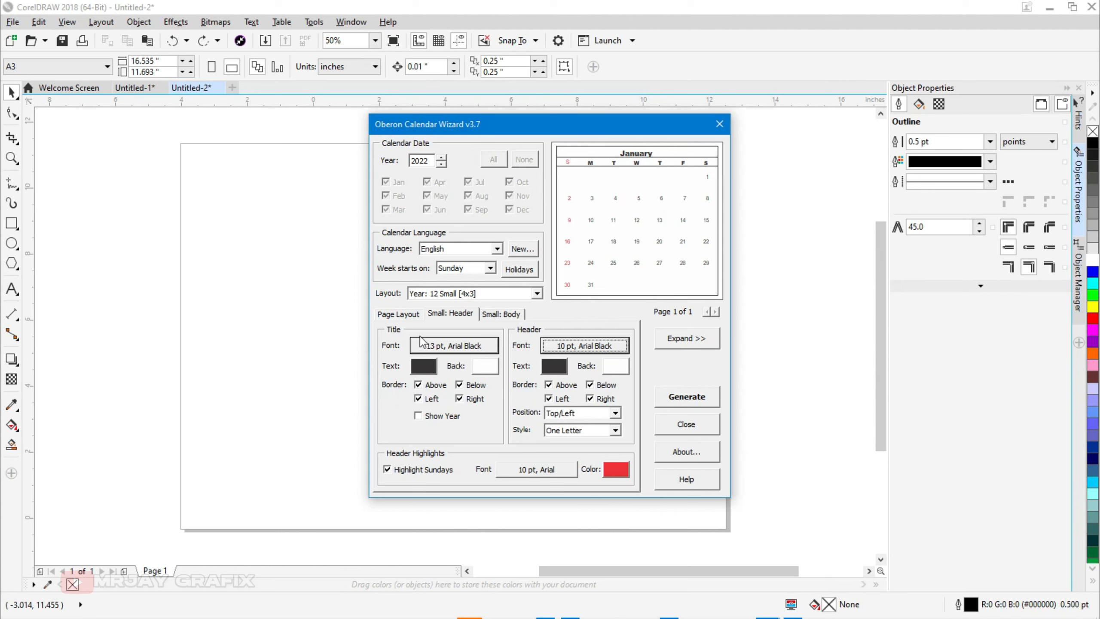
Step: Auto-adjust the calendar fonts to fit the A3 landscape page layout and expand the preview
click(403, 315)
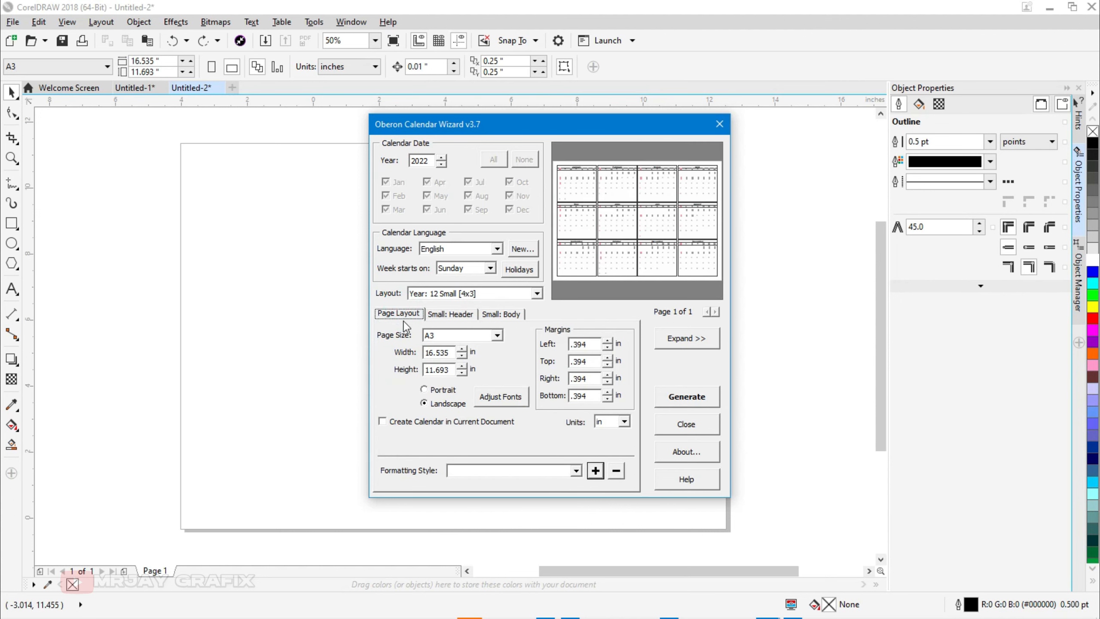
click(494, 401)
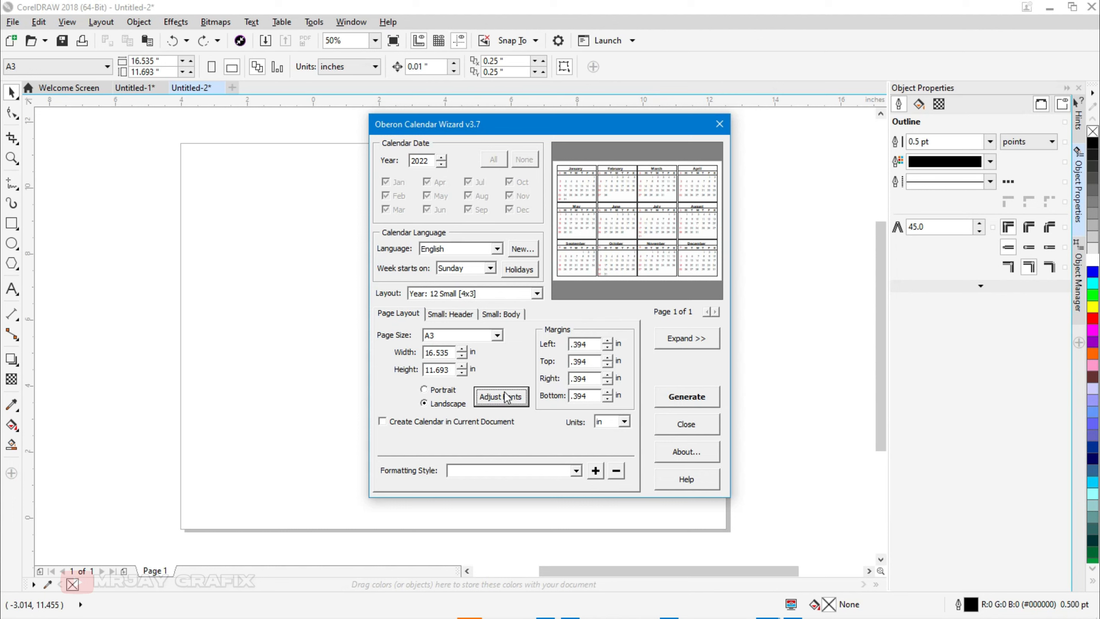
click(487, 399)
click(487, 400)
click(678, 341)
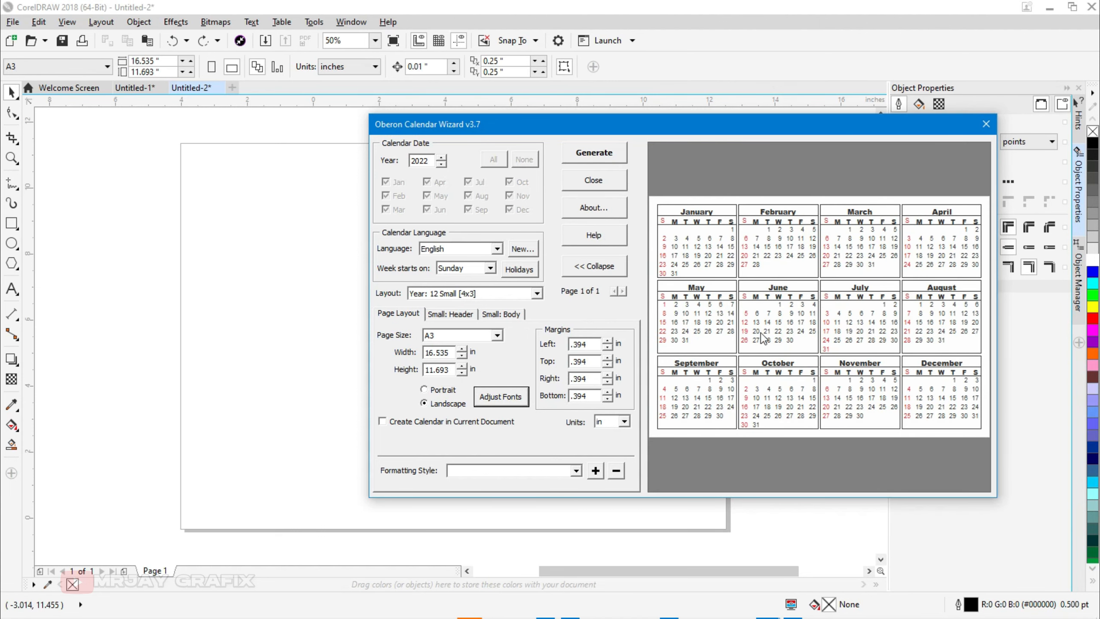
Step: Review the adjusted small header and small body font settings of the wizard
click(502, 314)
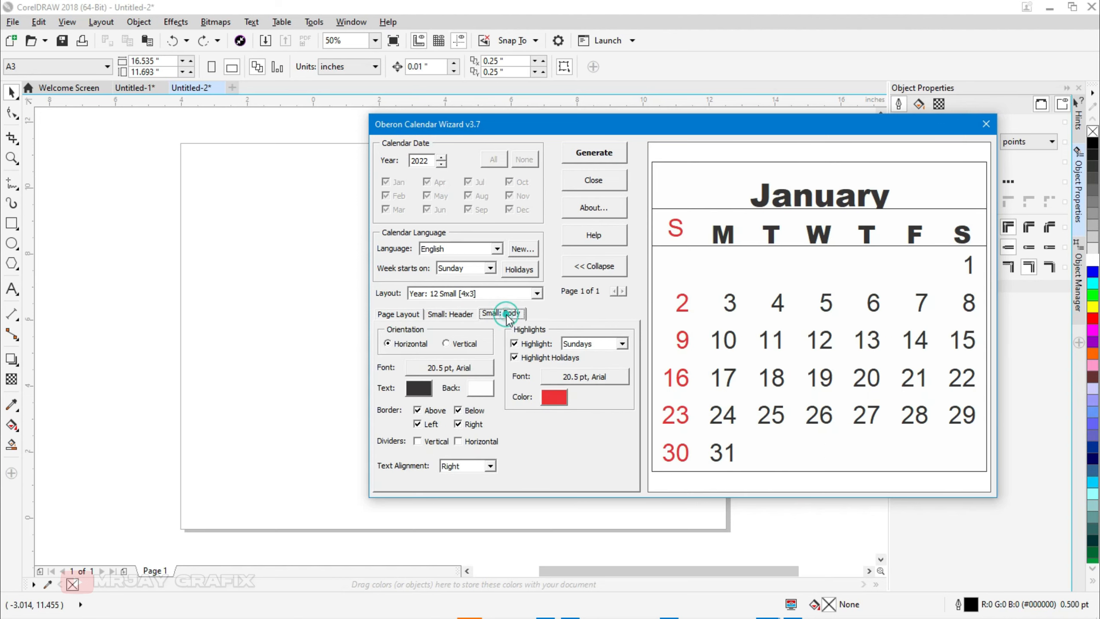
click(458, 316)
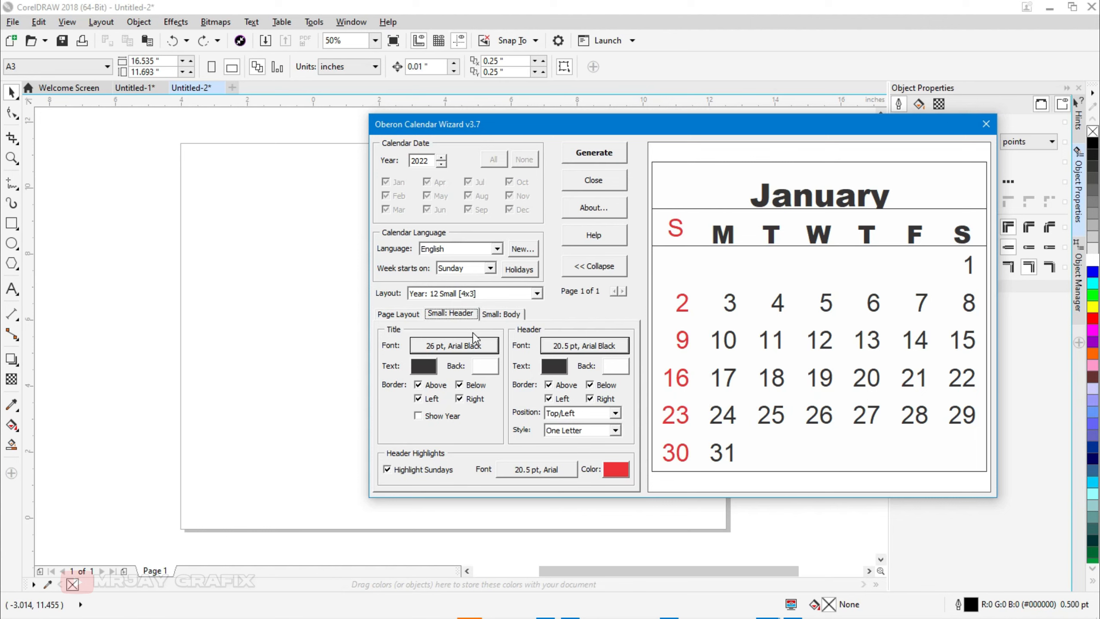
click(395, 314)
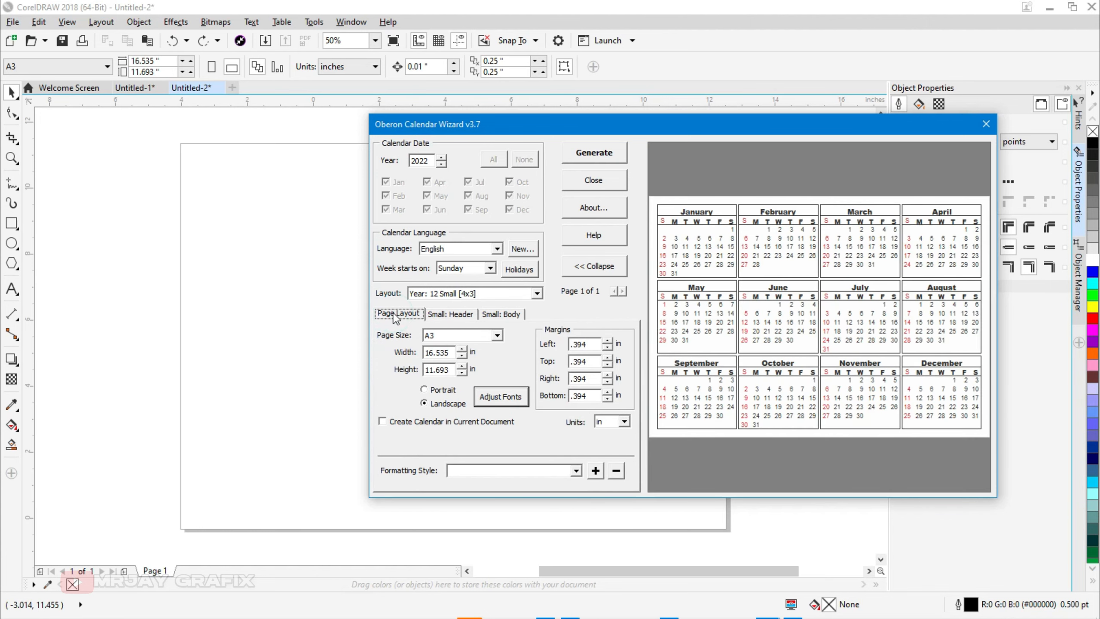
click(450, 314)
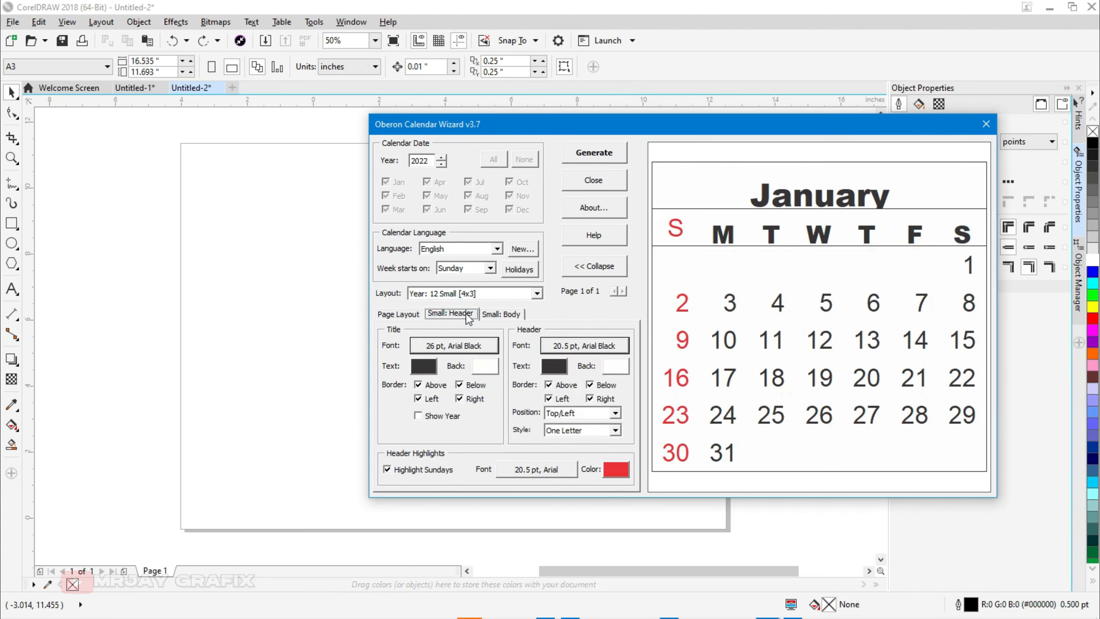
click(498, 314)
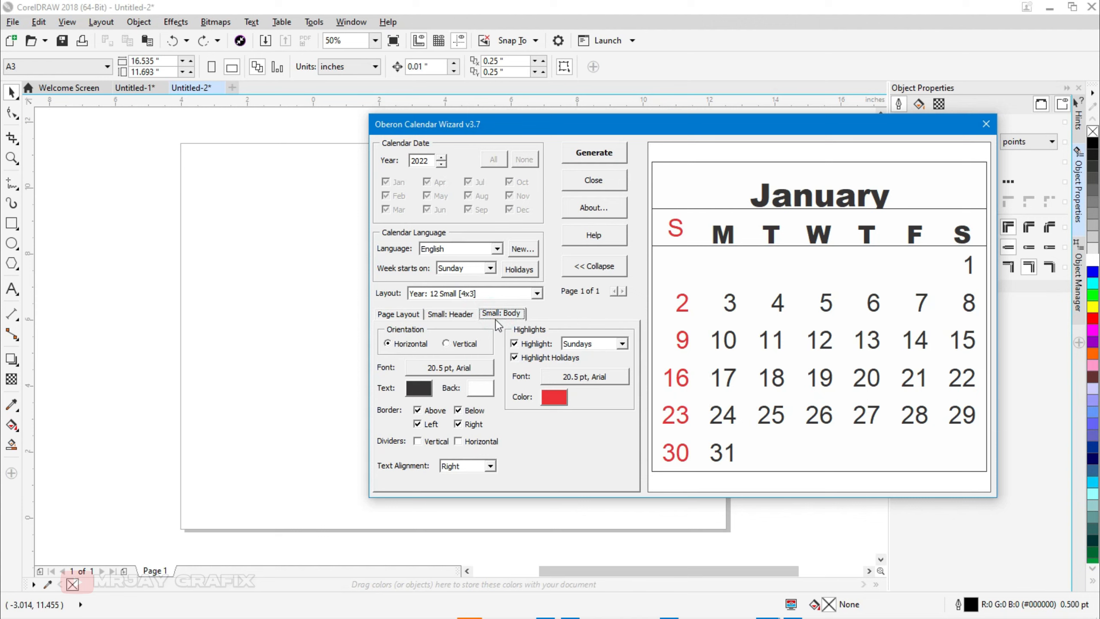
click(466, 368)
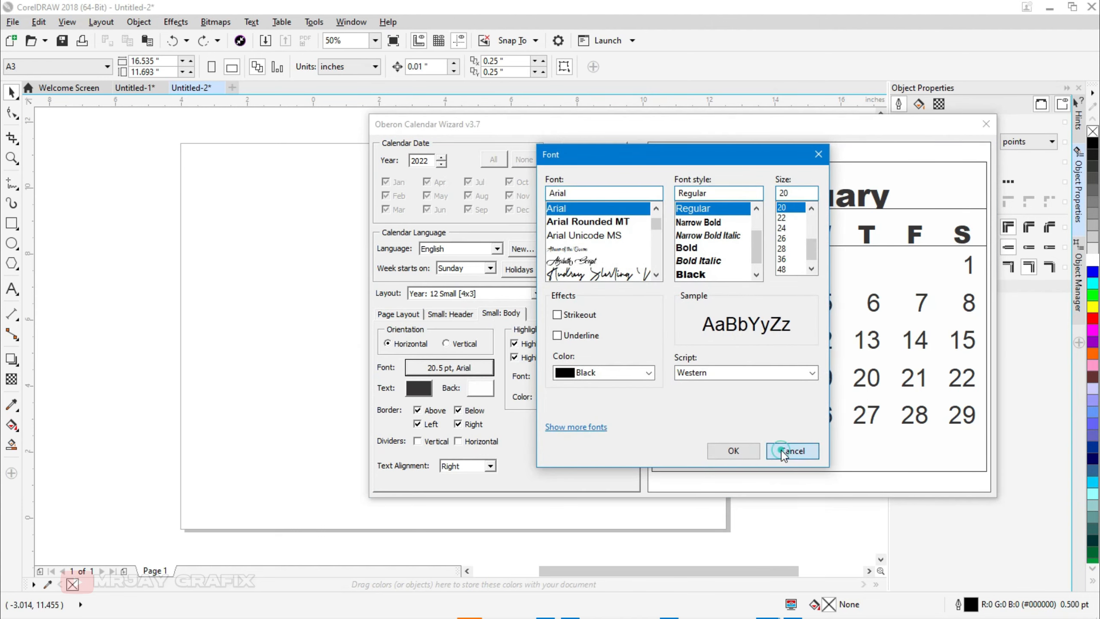
click(783, 450)
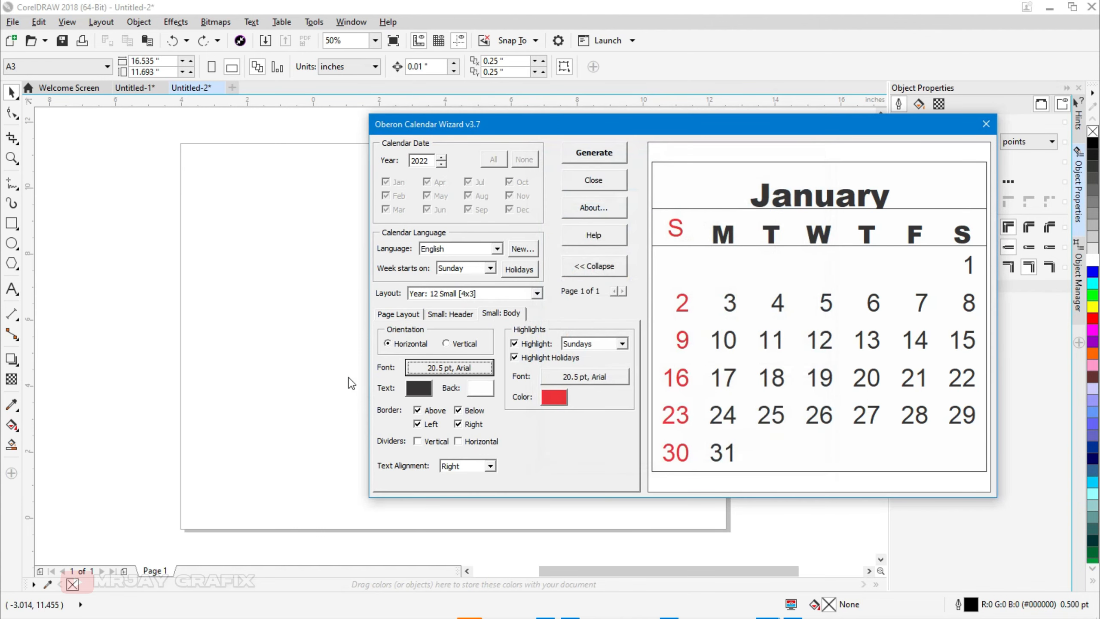
Step: Generate the 2022 calendar into a new document, close the wizard and deselect the calendar
click(580, 155)
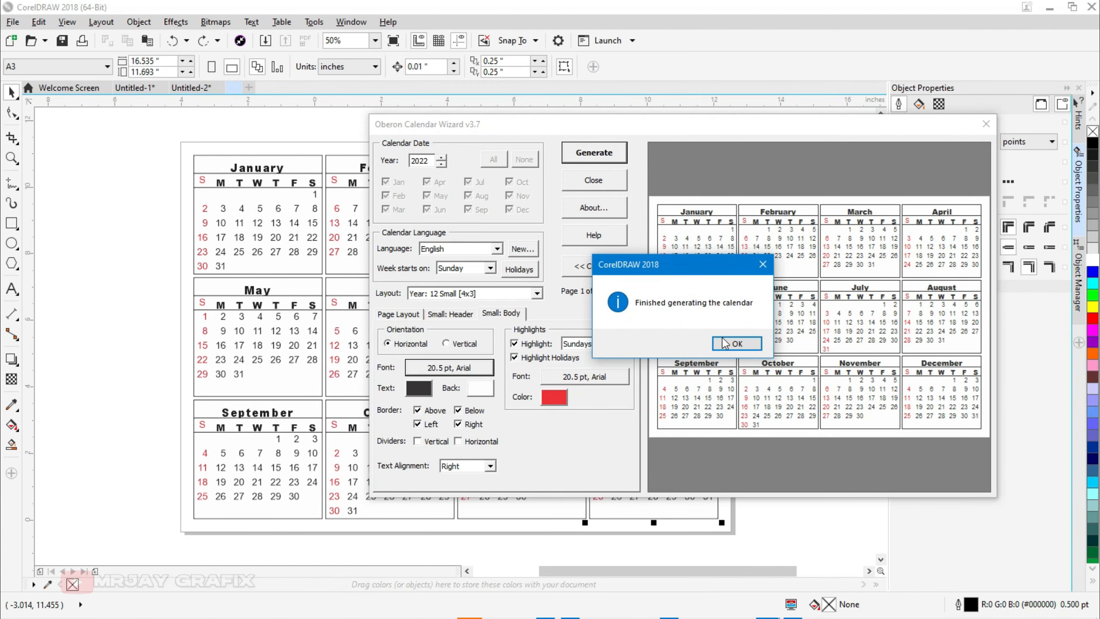
click(724, 343)
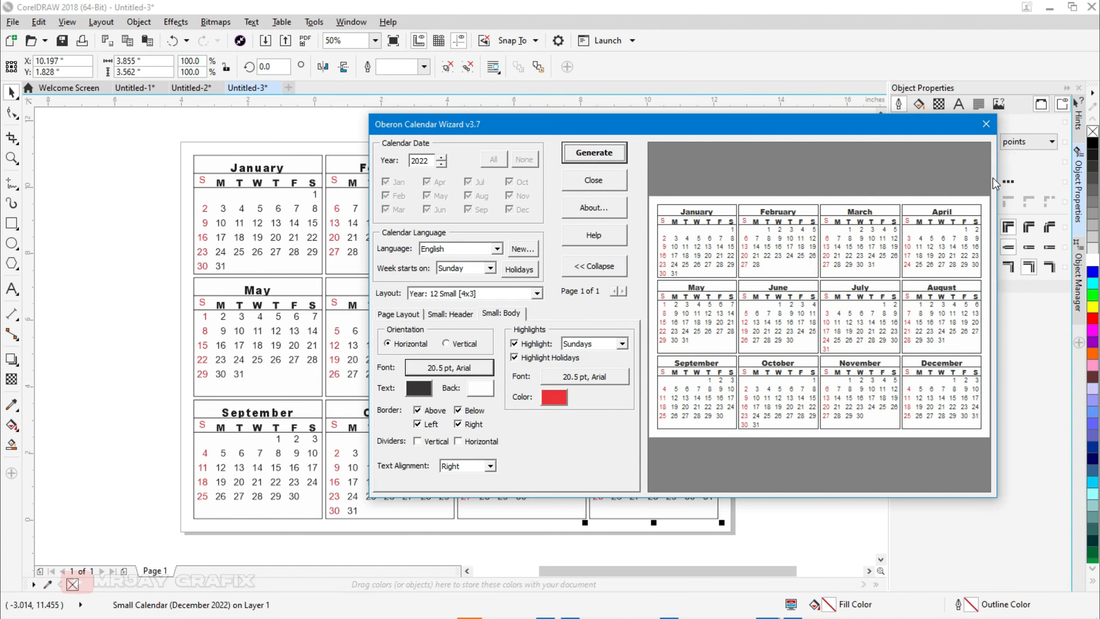
click(988, 127)
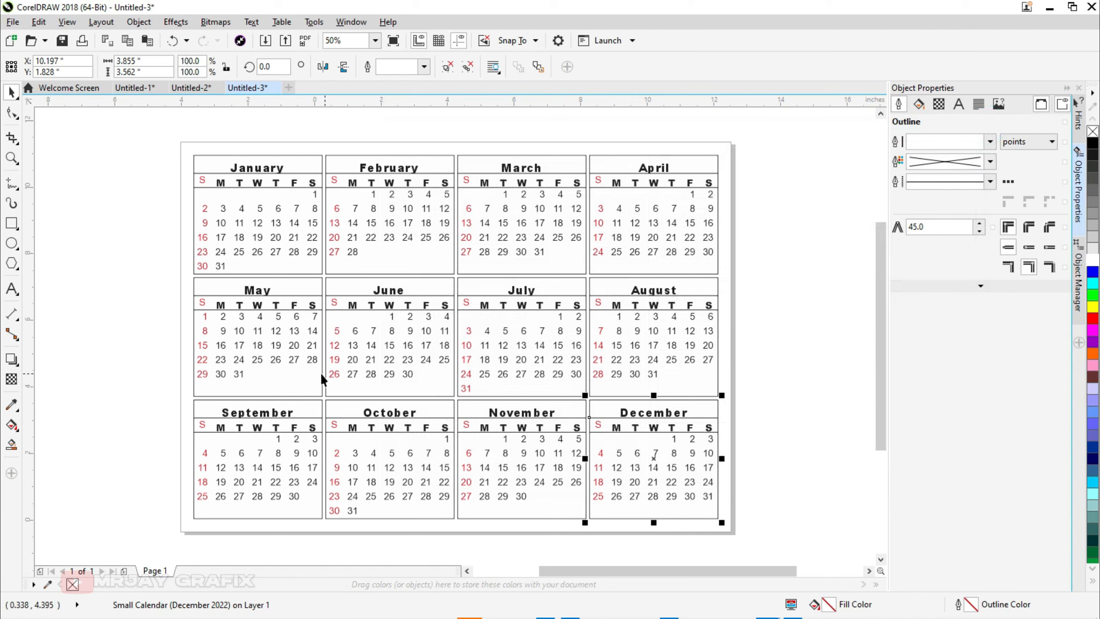
click(122, 263)
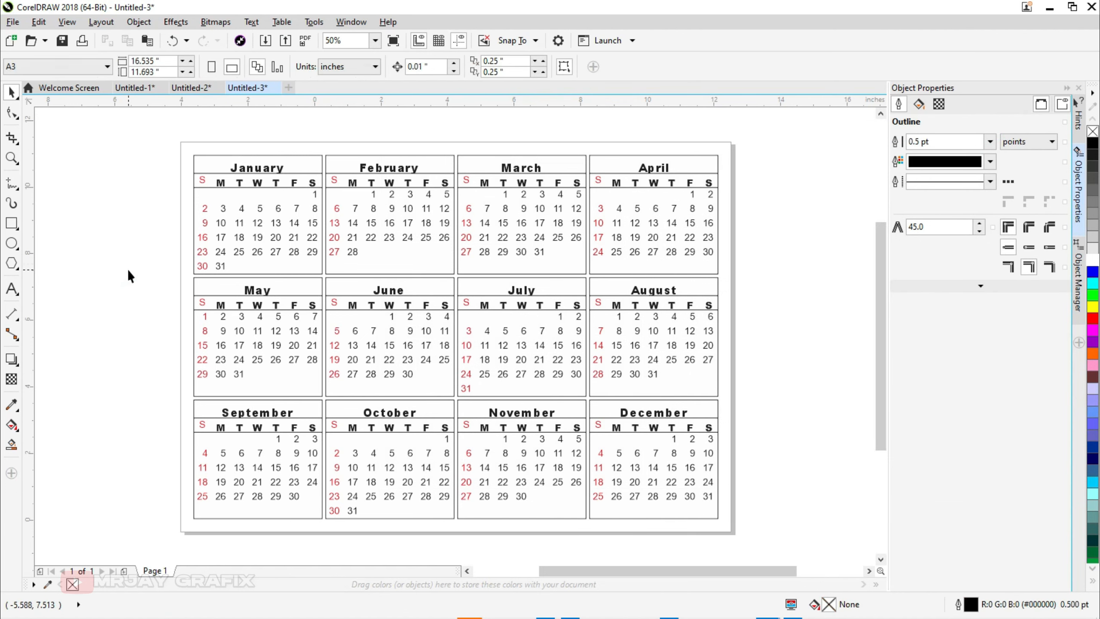